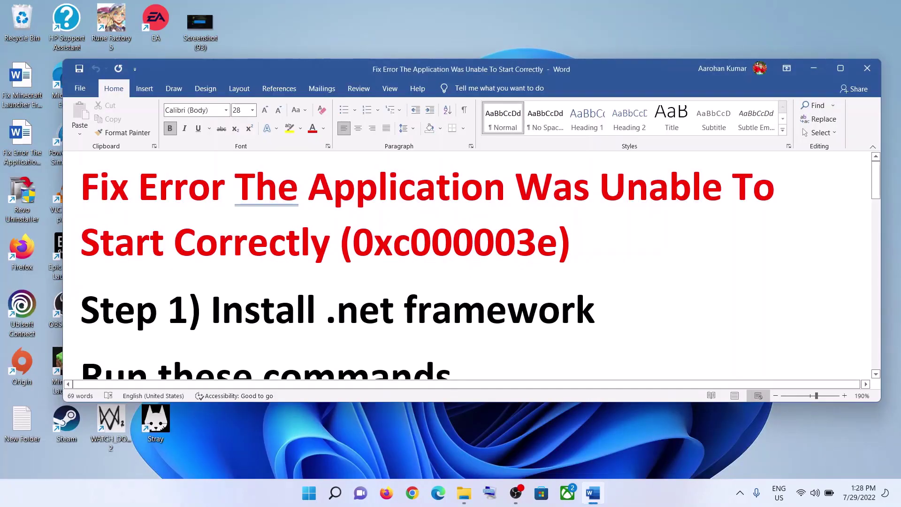
# - Highlight the "Install .net framework" heading text in the document and open Command Prompt as administrator
pyautogui.moveTo(212, 310); pyautogui.dragTo(435, 302)
pyautogui.scroll(-3, 310, 311)
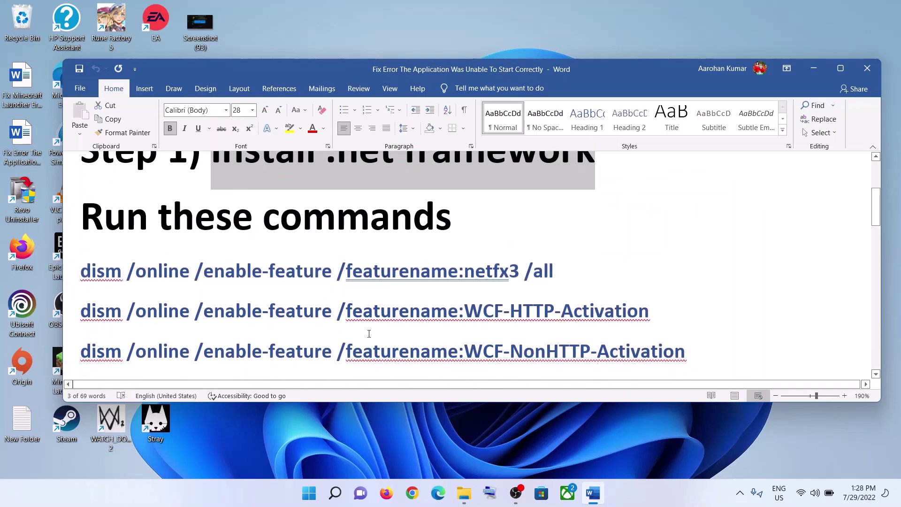
pyautogui.click(308, 492)
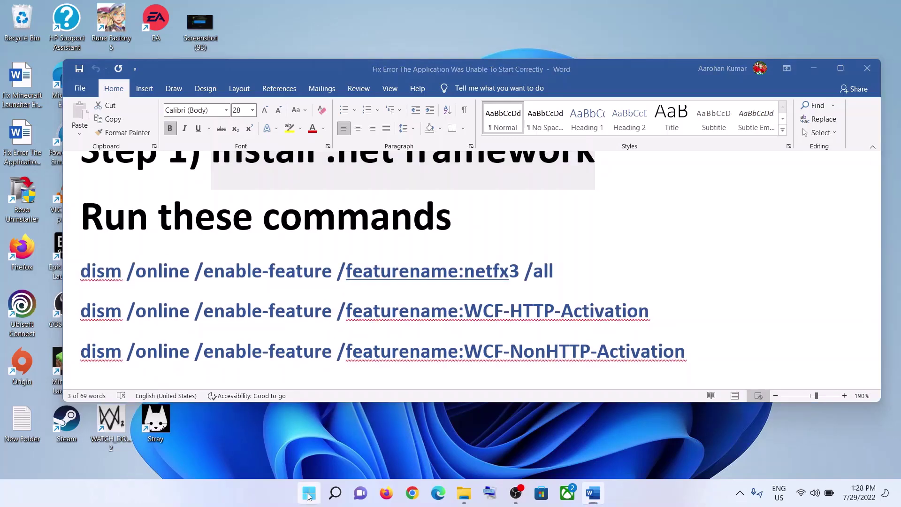
pyautogui.write('cmd')
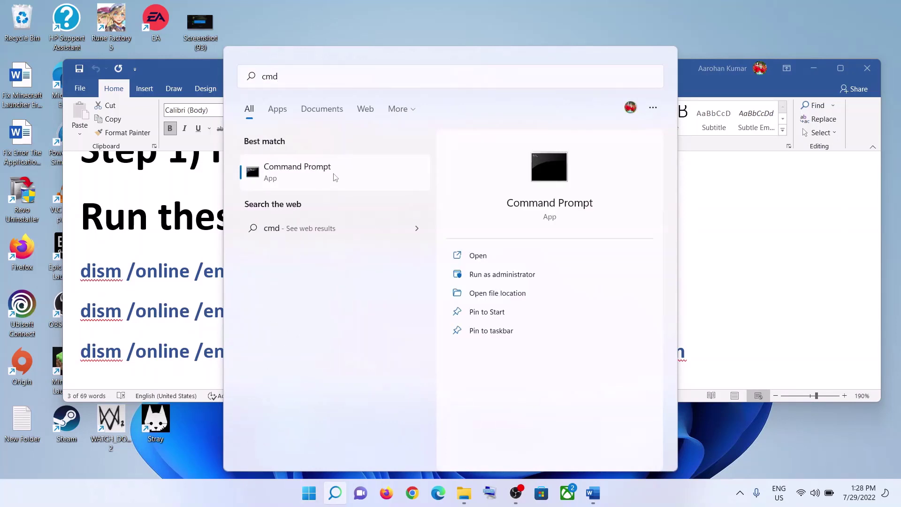
pyautogui.rightClick(334, 177)
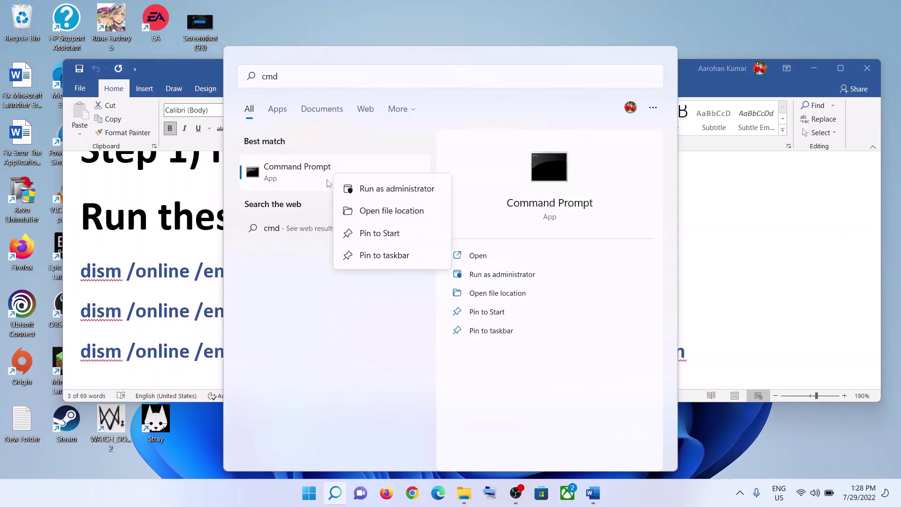
pyautogui.click(406, 189)
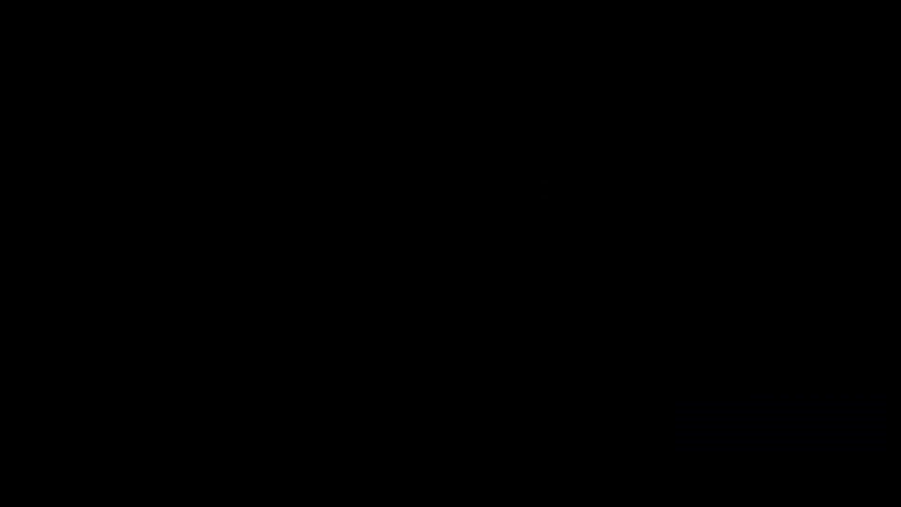
# - Run the document's first command, dism /online /enable-feature /featurename:netfx3 /all, in the administrator Command Prompt
pyautogui.moveTo(563, 282); pyautogui.dragTo(97, 293)
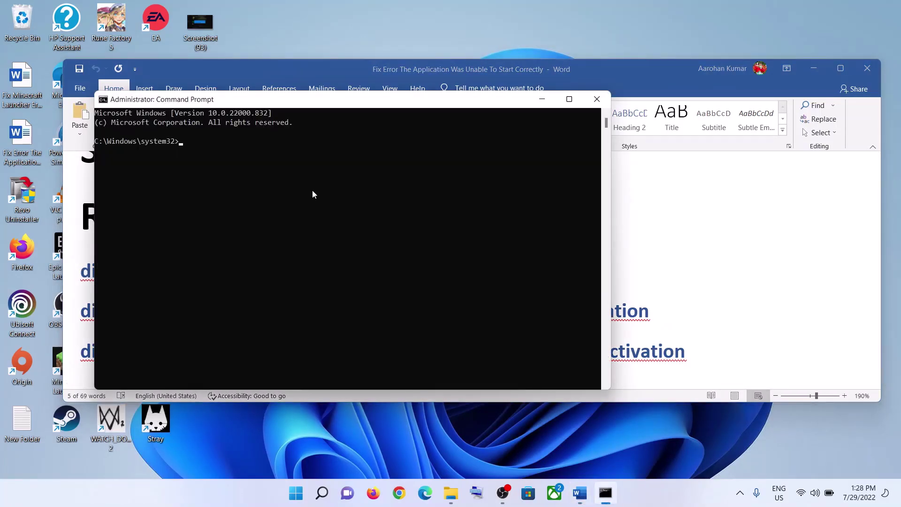
pyautogui.rightClick(312, 189)
pyautogui.press('Return')
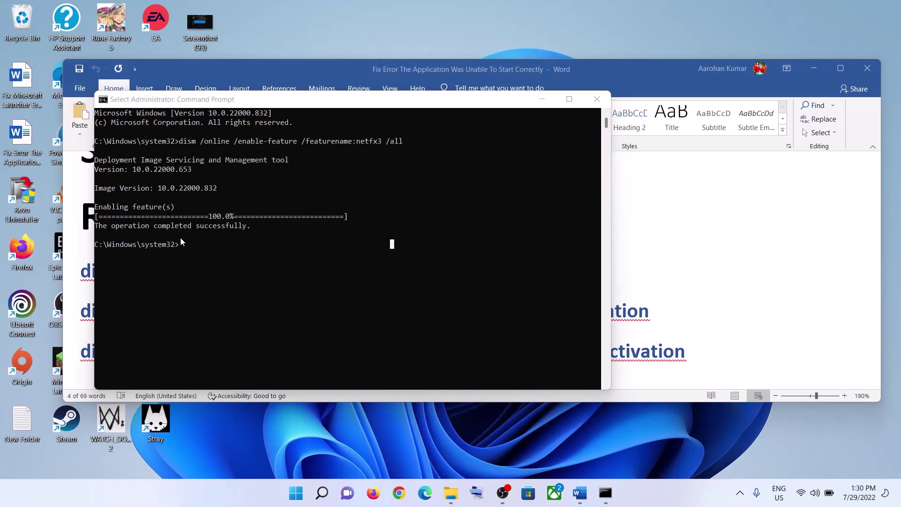
# - Run the document's second command, dism /online /enable-feature /featurename:WCF-HTTP-Activation, in the administrator Command Prompt
pyautogui.hotkey('alt', 'Tab')
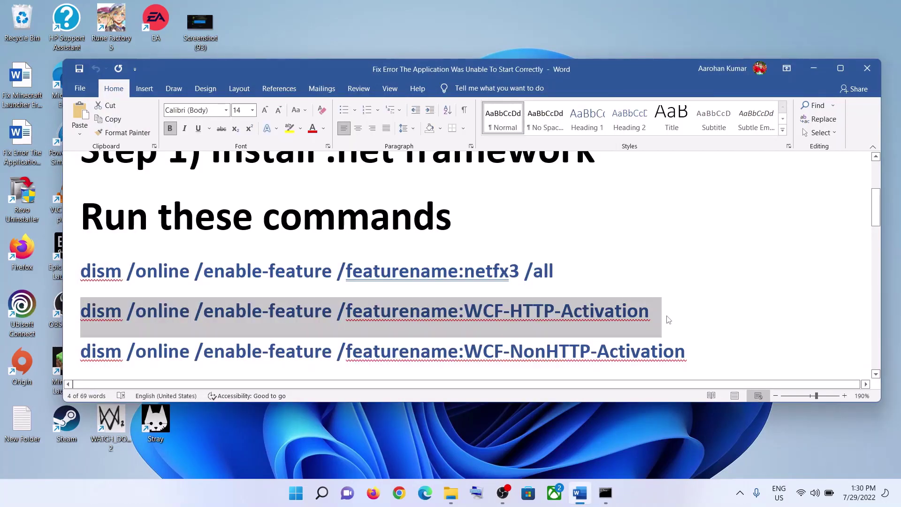
pyautogui.click(605, 492)
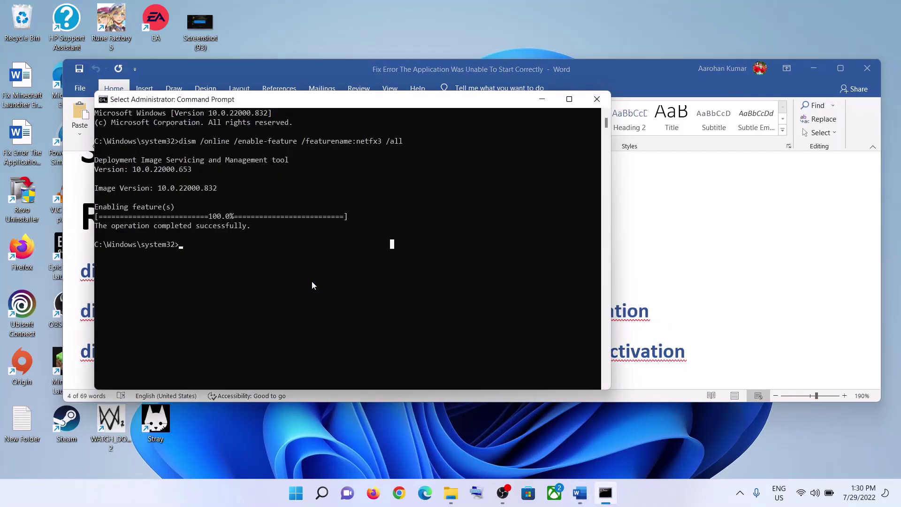
pyautogui.rightClick(312, 280)
pyautogui.press('Return')
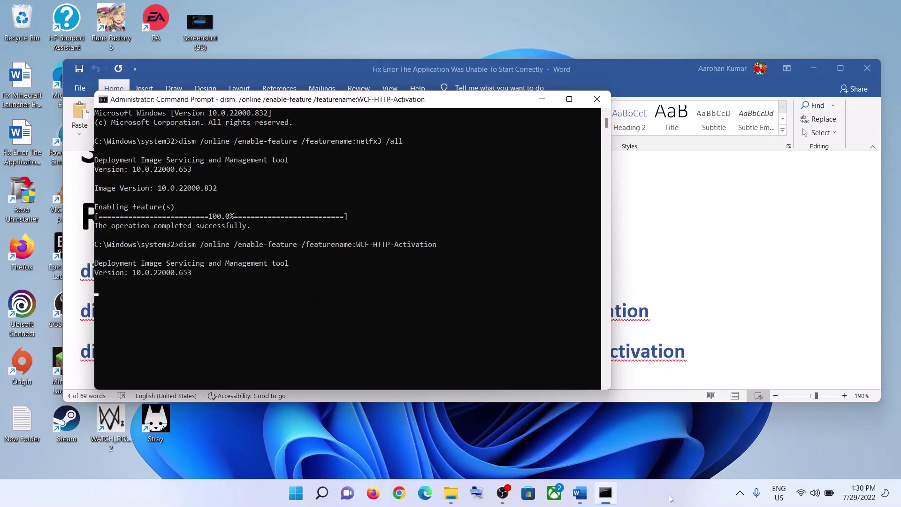
pyautogui.click(666, 498)
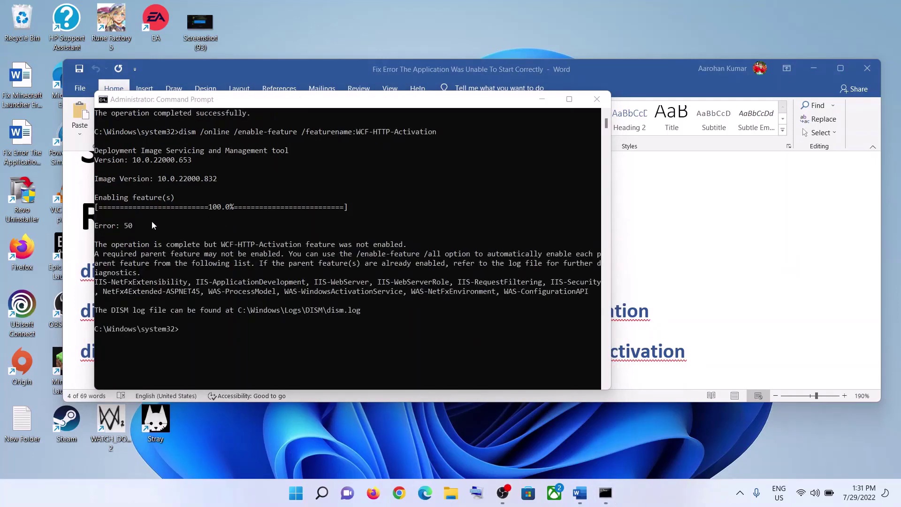
pyautogui.moveTo(95, 228); pyautogui.dragTo(161, 220)
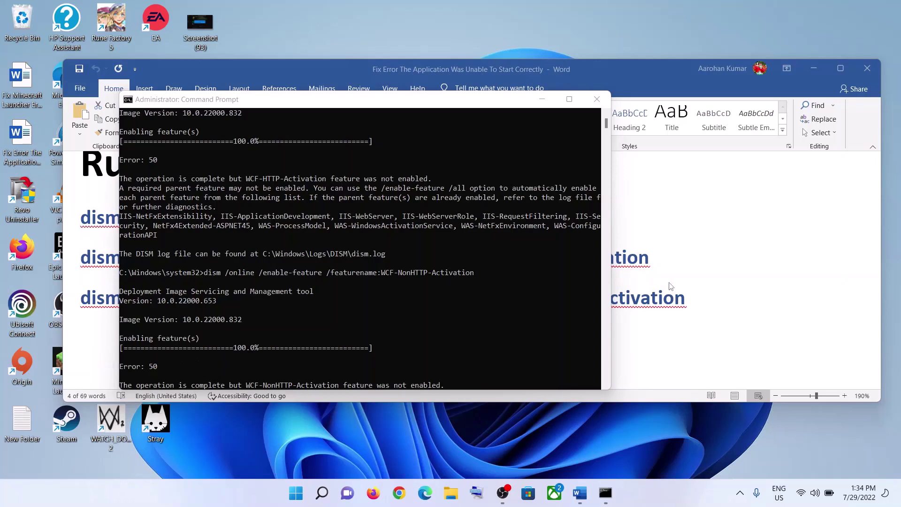
pyautogui.hotkey('alt', 'Tab')
pyautogui.click(296, 492)
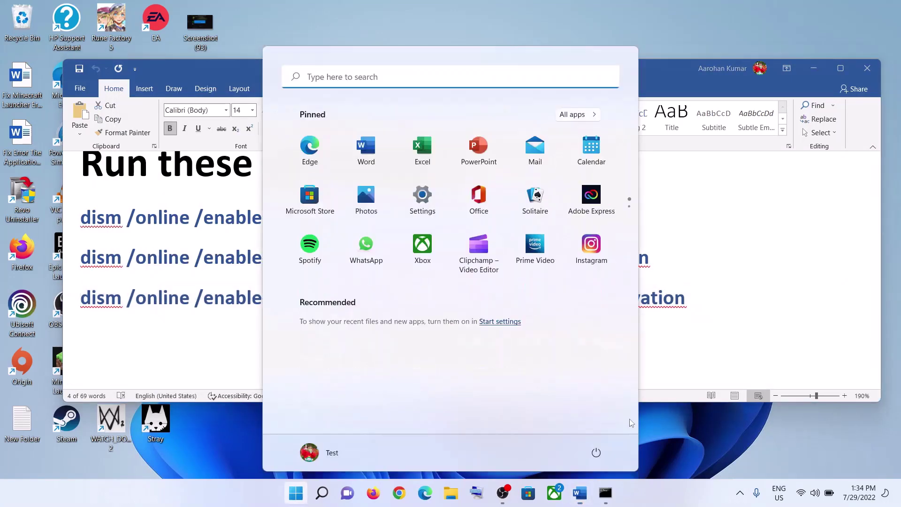
pyautogui.click(597, 461)
pyautogui.tripleClick(703, 306)
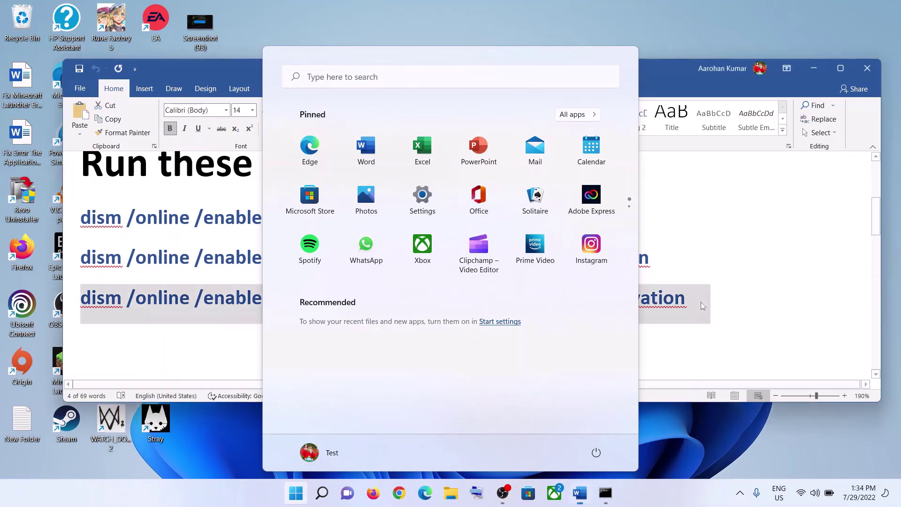
pyautogui.click(703, 306)
pyautogui.click(359, 288)
# - Copy the line "Turn Windows features on or off" below the "Enable the .NET Framework" heading in the document
pyautogui.scroll(-3, 360, 289)
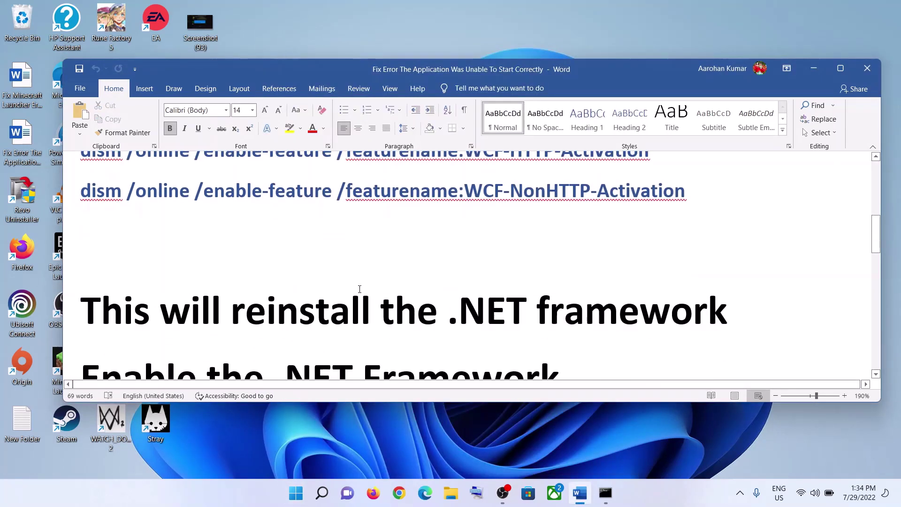
pyautogui.scroll(-5, 360, 288)
pyautogui.scroll(2, 174, 285)
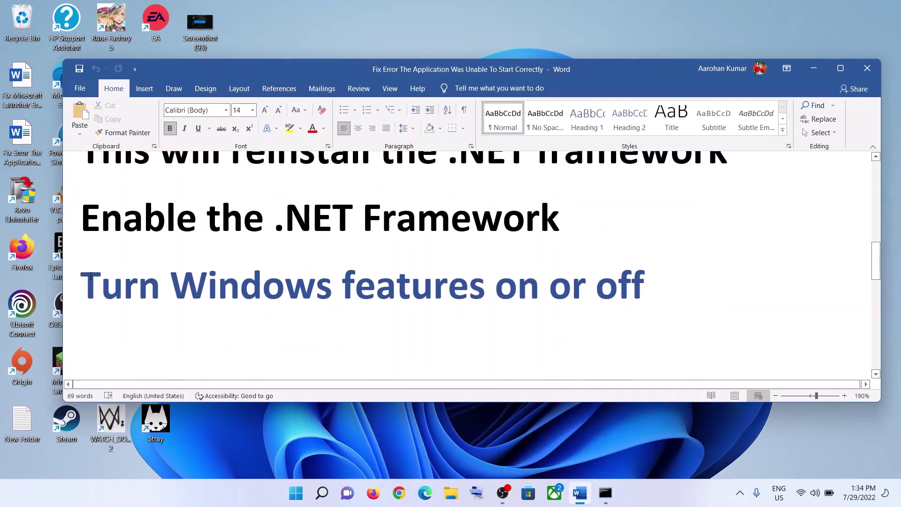
pyautogui.moveTo(90, 277); pyautogui.dragTo(641, 282)
pyautogui.hotkey('ctrl', 'c')
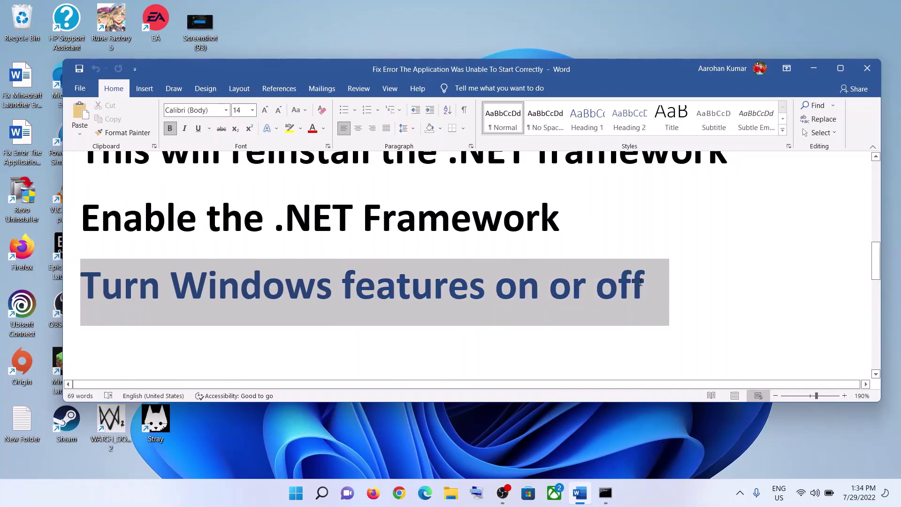
# - Open Turn Windows features on or off using the copied text, and turn on .NET Framework 4.8 Advanced Services
pyautogui.click(299, 495)
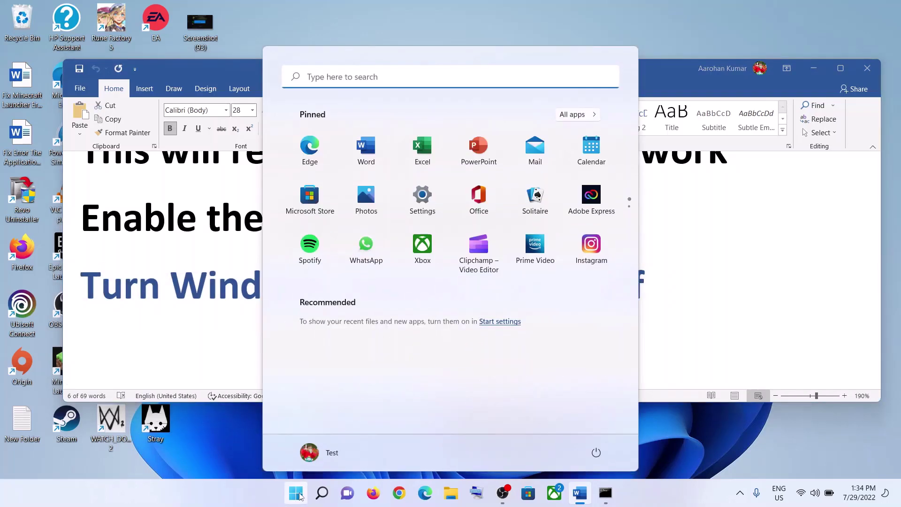
pyautogui.hotkey('ctrl', 'v')
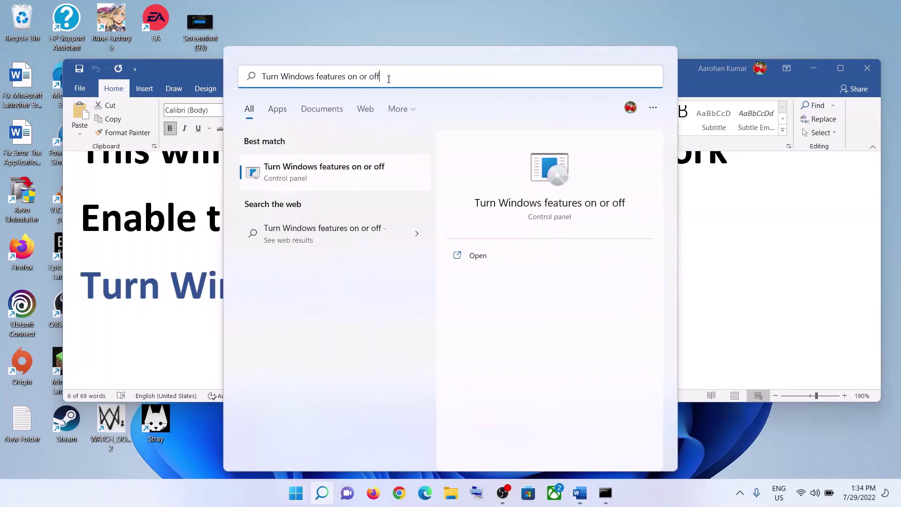
pyautogui.press('Return')
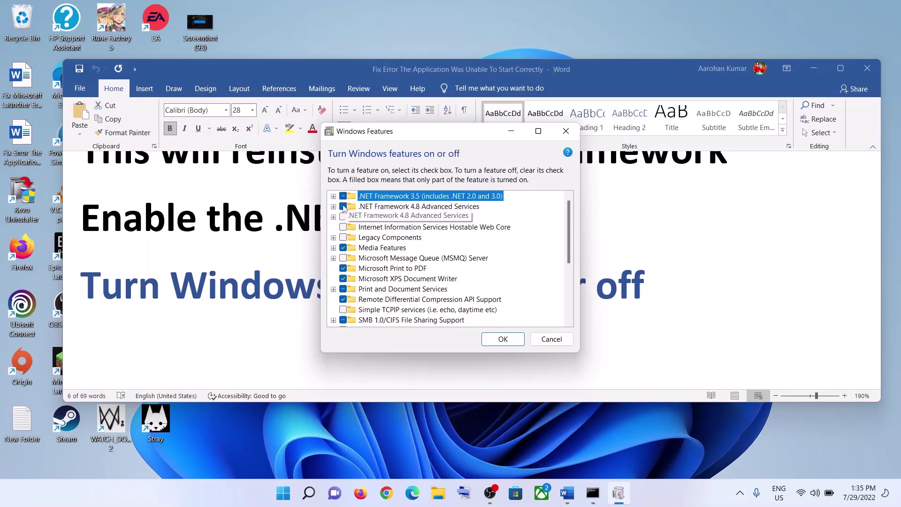
pyautogui.click(343, 208)
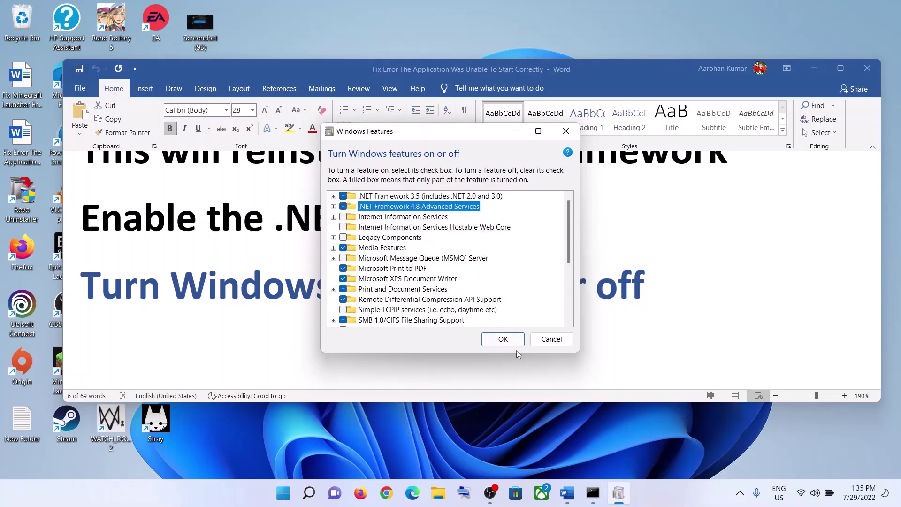
pyautogui.click(505, 342)
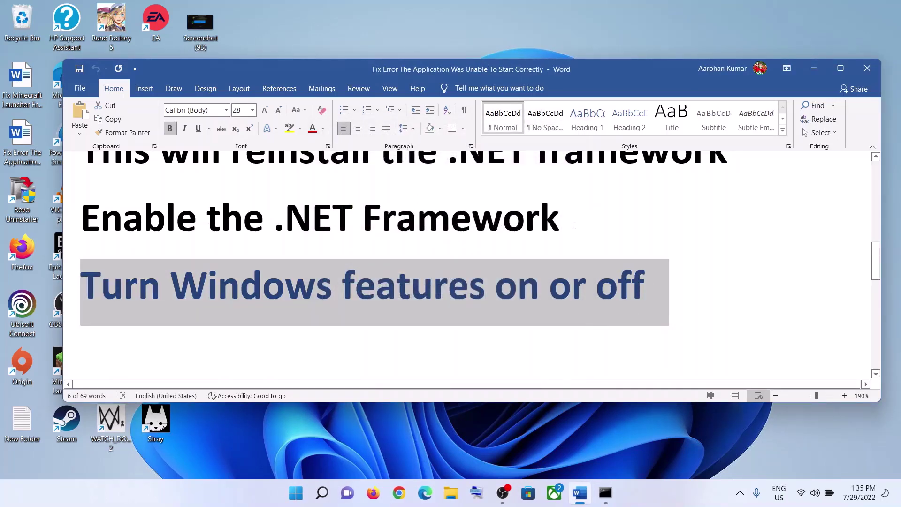
# - Highlight "Perform System Restore" under Step 2, search Windows for "system restore" and open Create a restore point
pyautogui.scroll(-3, 314, 287)
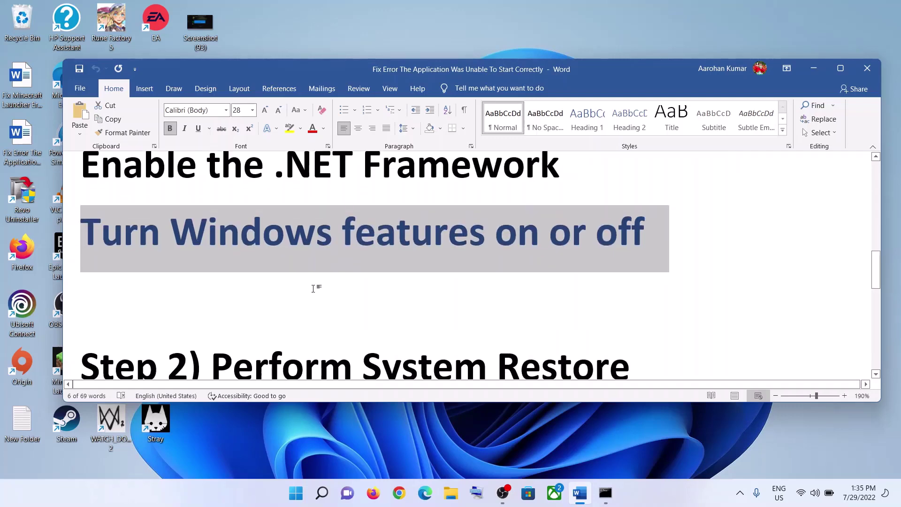
pyautogui.moveTo(211, 263); pyautogui.dragTo(630, 263)
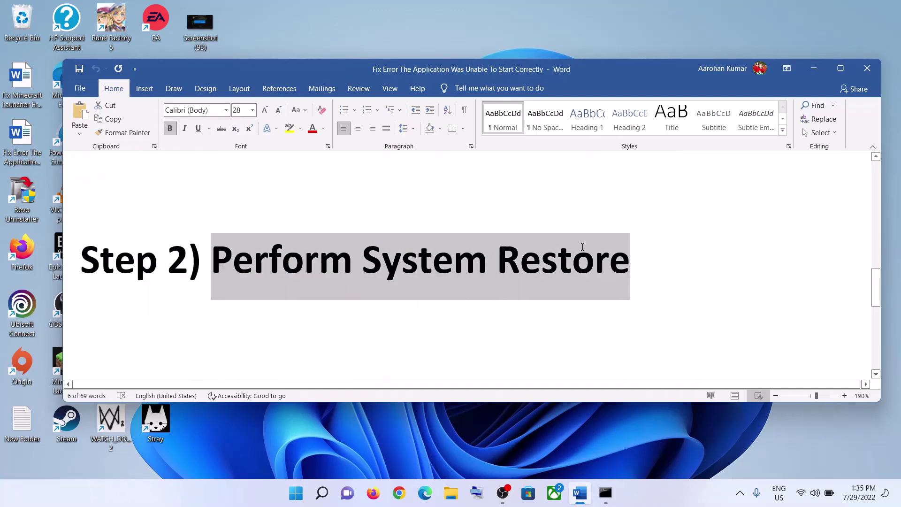
pyautogui.click(296, 491)
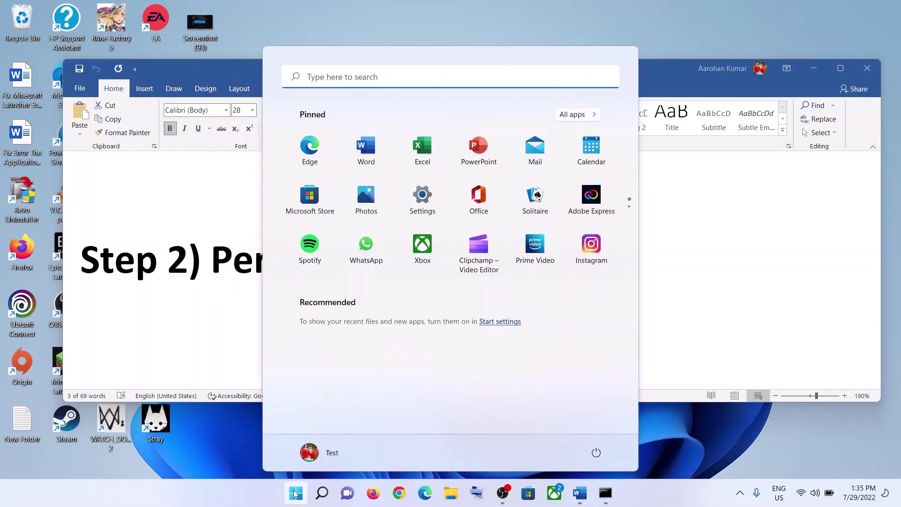
pyautogui.write('syste')
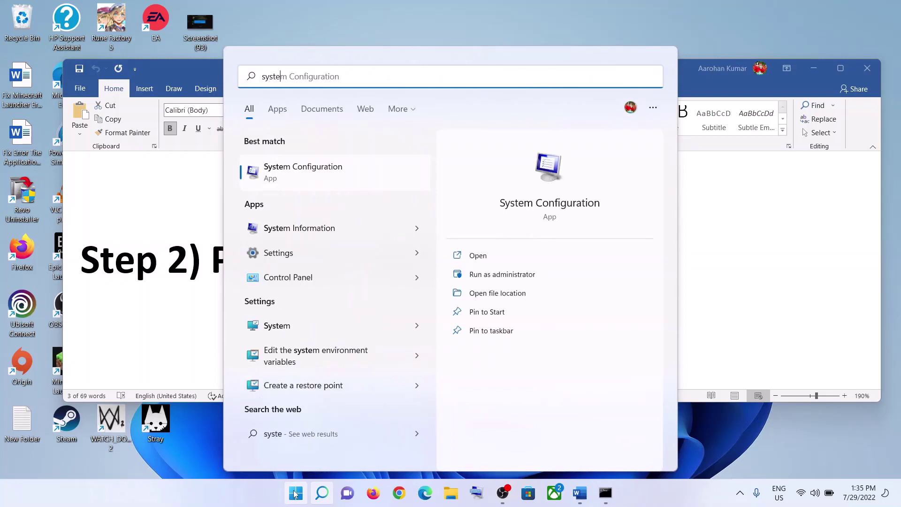
pyautogui.write('m re')
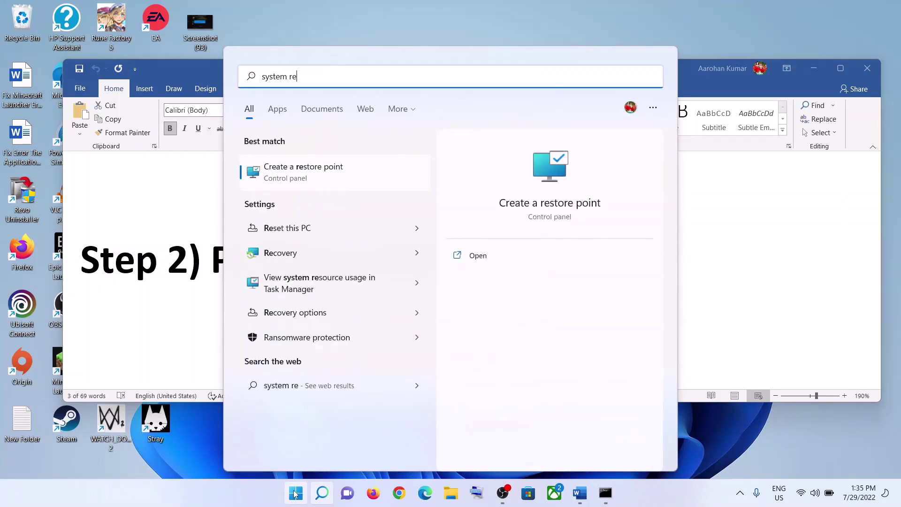
pyautogui.write('store')
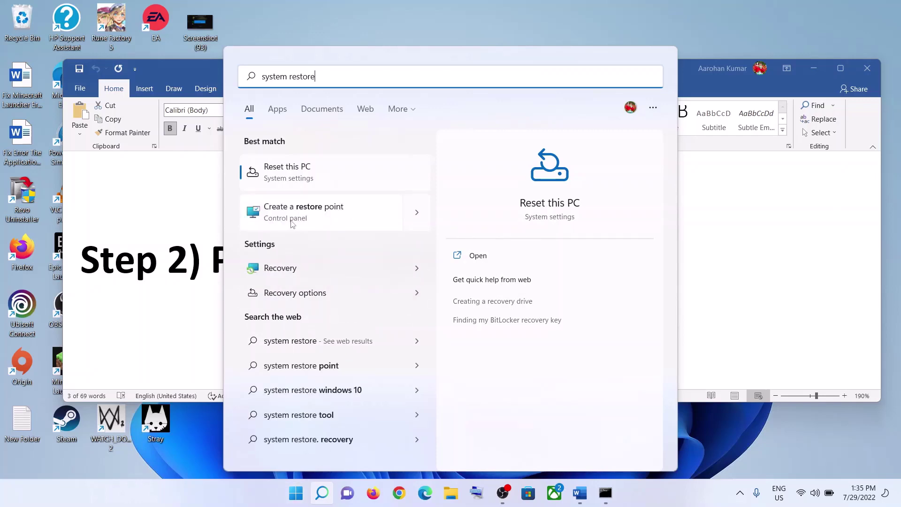
pyautogui.click(285, 219)
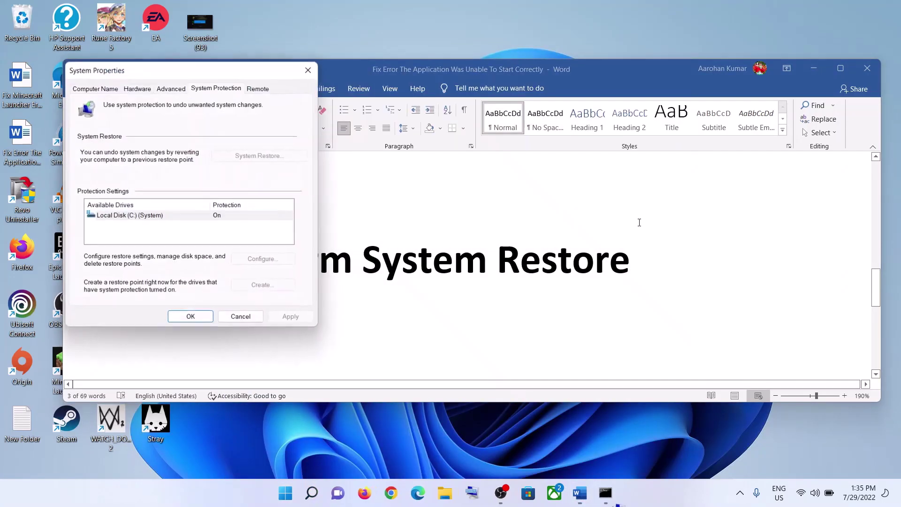
# - Start System Restore from the System Properties dialog and choose to use a different restore point
pyautogui.moveTo(233, 74); pyautogui.dragTo(548, 123)
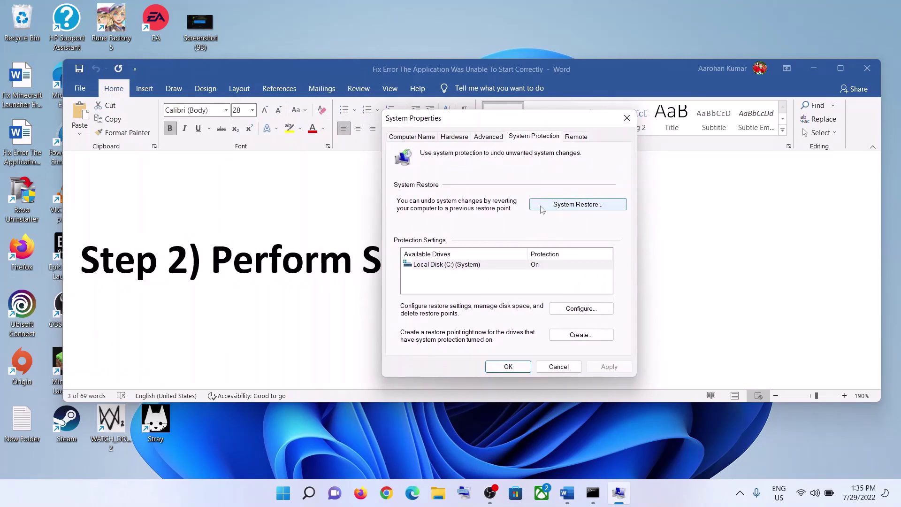
pyautogui.click(578, 205)
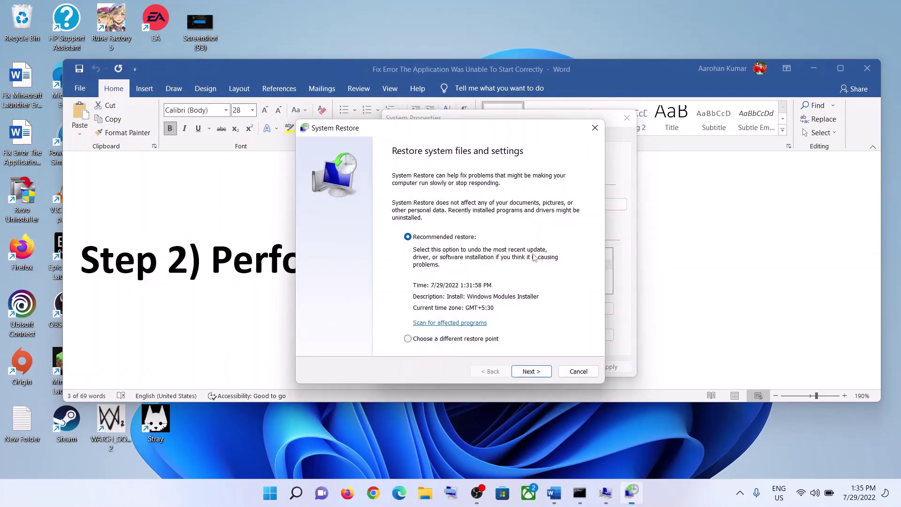
pyautogui.click(429, 342)
pyautogui.click(531, 372)
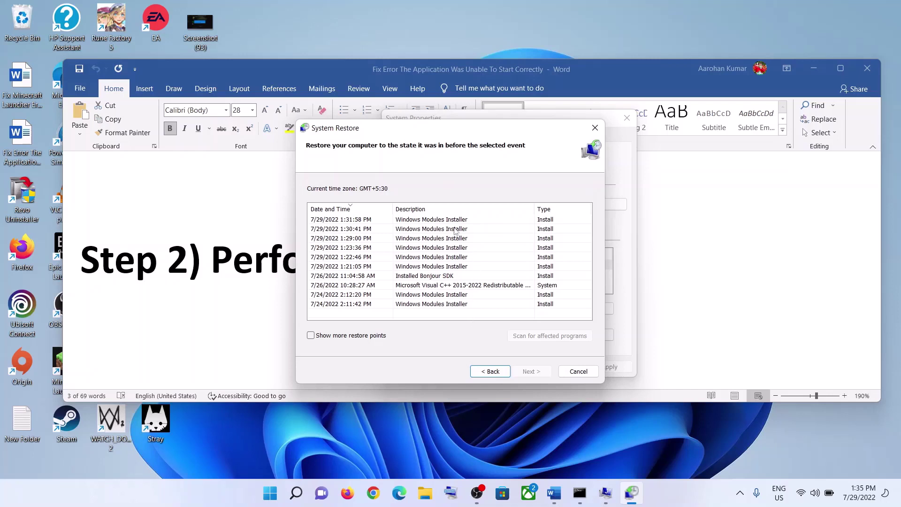
# - Select the Windows Modules Installer restore point dated 7/24/2022 2:12:20 PM and proceed to its confirmation page
pyautogui.click(408, 295)
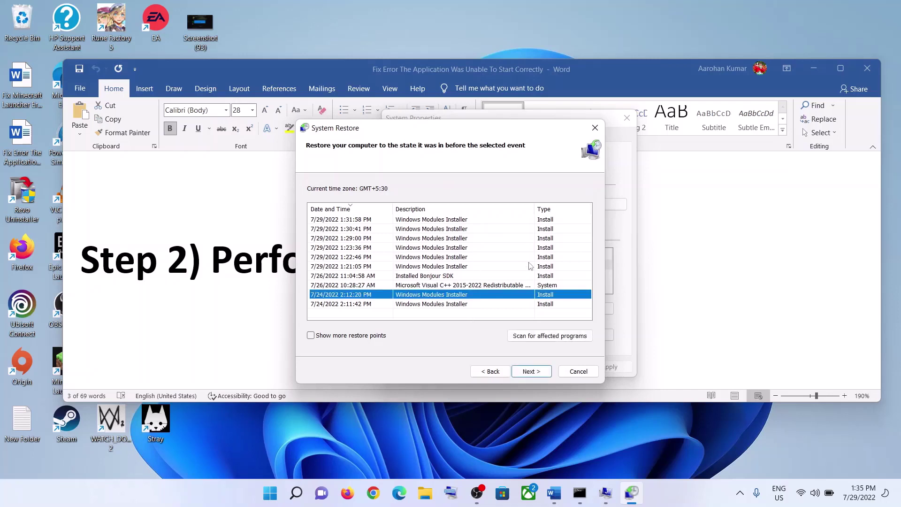
pyautogui.click(367, 276)
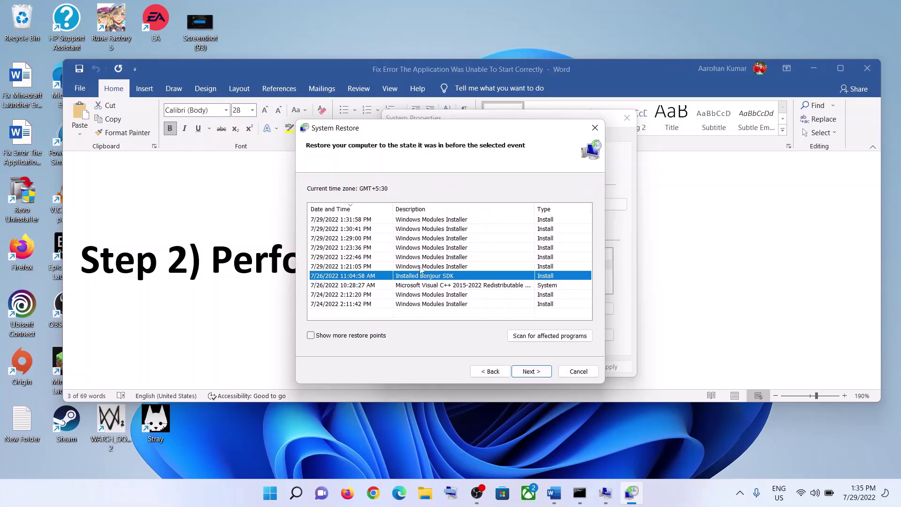
pyautogui.click(416, 295)
pyautogui.click(531, 371)
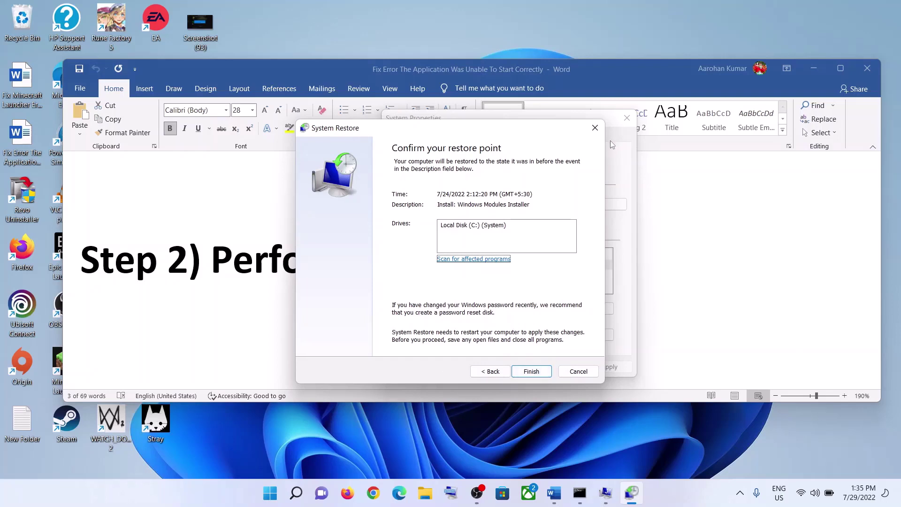
# - Close System Restore and System Properties without starting the restore, and highlight "Uninstall recently installed update" under Step 3 in the document
pyautogui.click(595, 128)
pyautogui.click(627, 118)
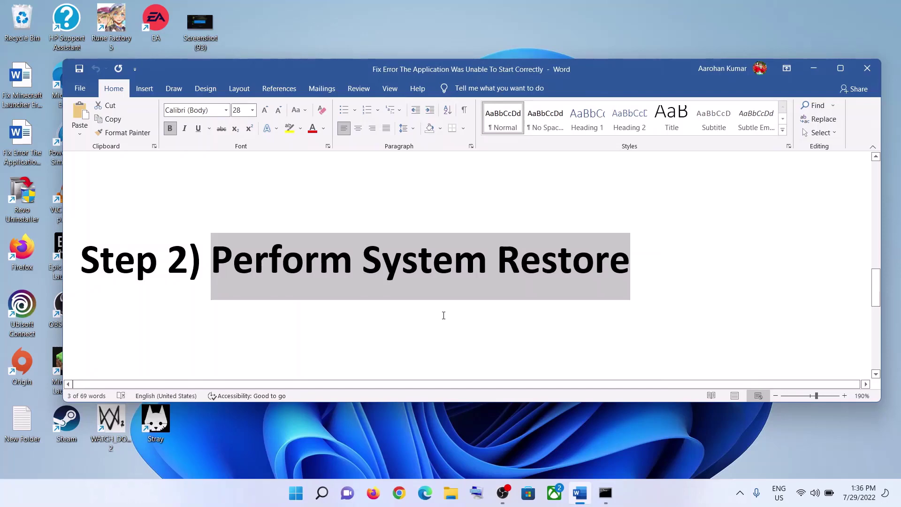
pyautogui.scroll(-5, 444, 316)
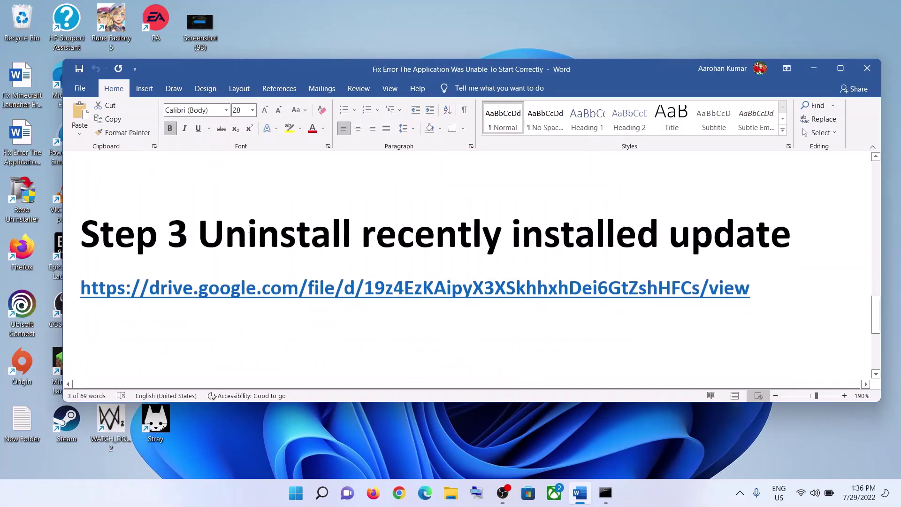
pyautogui.moveTo(250, 228); pyautogui.dragTo(793, 235)
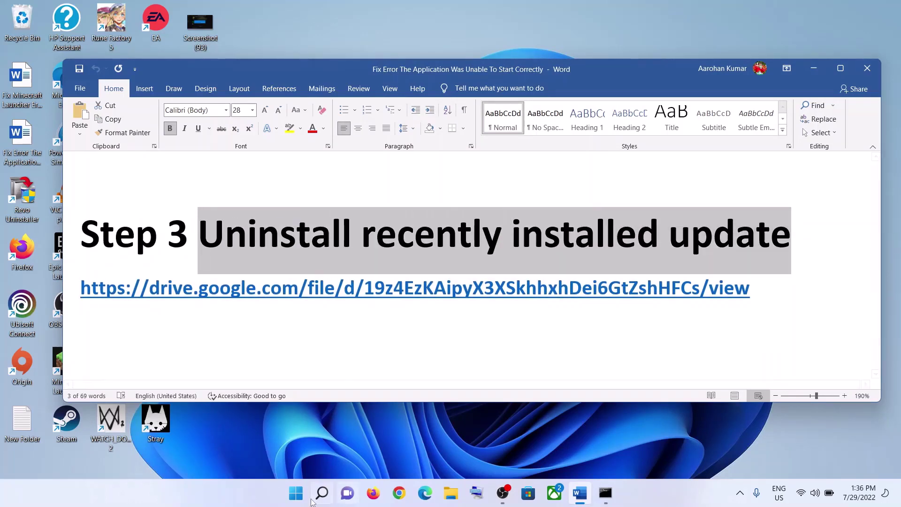
# - Open the Windows Update history in Settings and go to Uninstall updates to list the installed updates
pyautogui.click(296, 492)
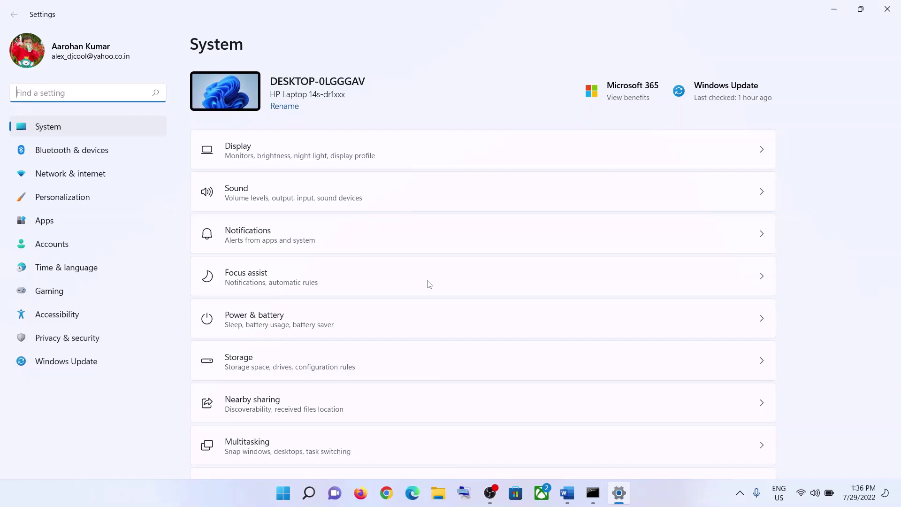
pyautogui.click(63, 366)
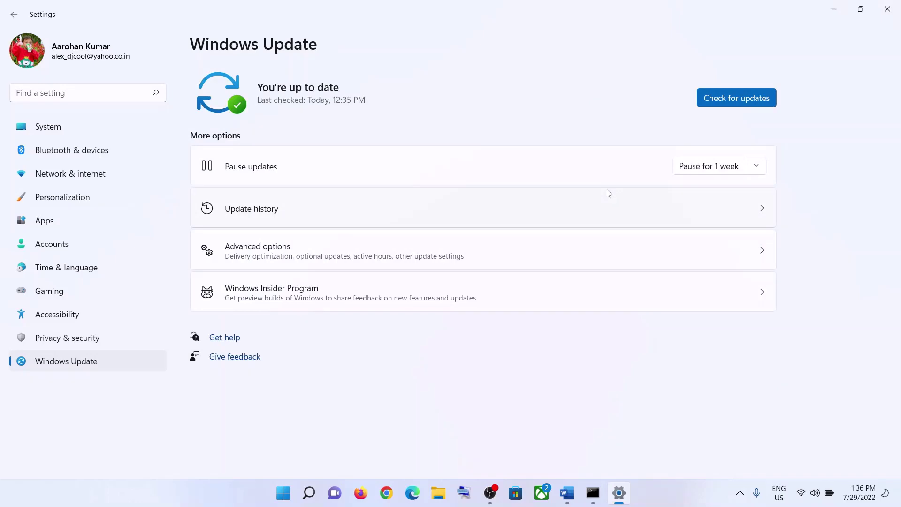
pyautogui.click(244, 213)
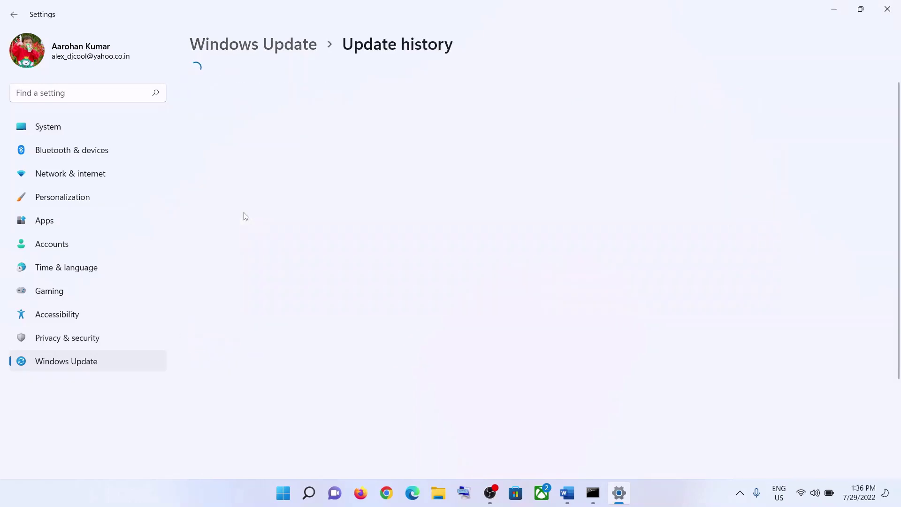
pyautogui.scroll(-3, 349, 314)
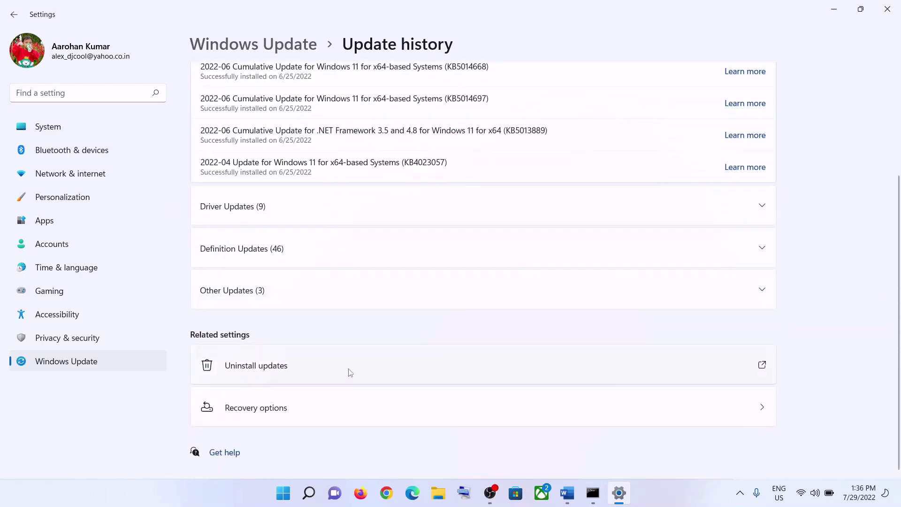
pyautogui.scroll(3, 378, 382)
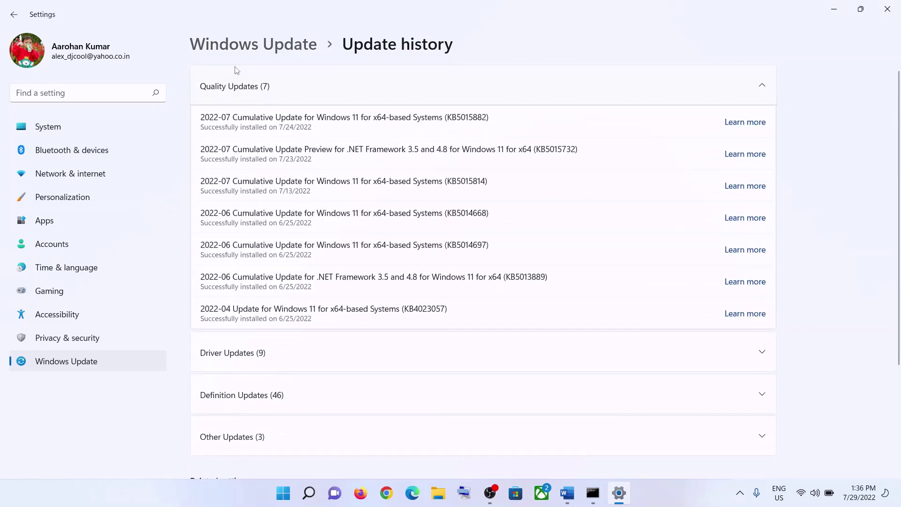
pyautogui.scroll(-3, 252, 319)
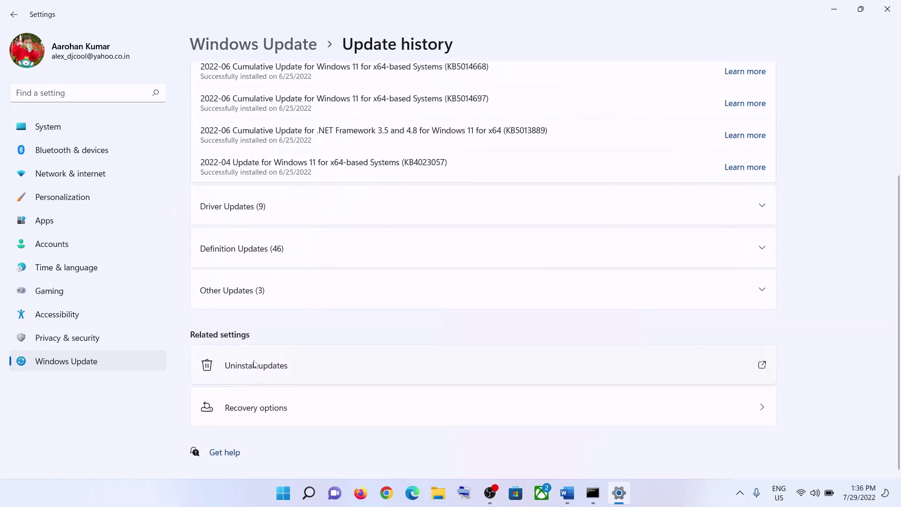
pyautogui.click(254, 365)
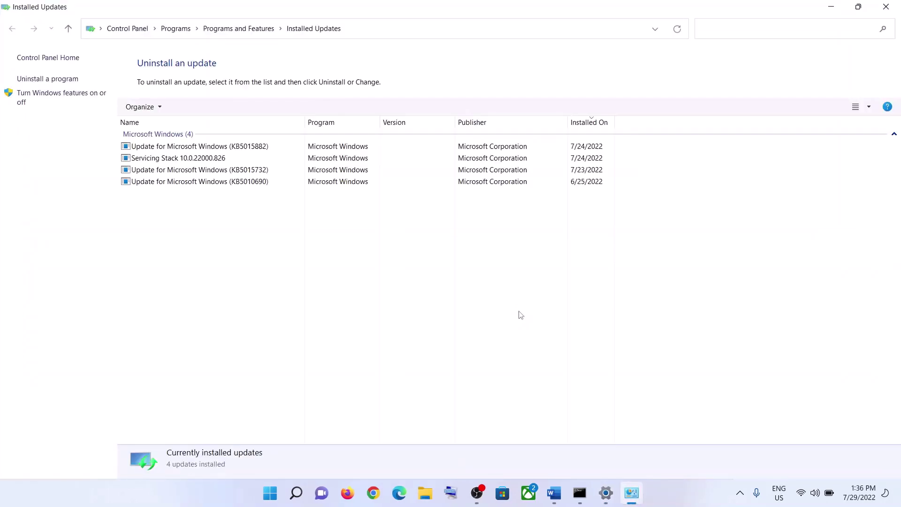
# - Uninstall the Update for Microsoft Windows (KB5015882) and confirm the removal
pyautogui.click(246, 148)
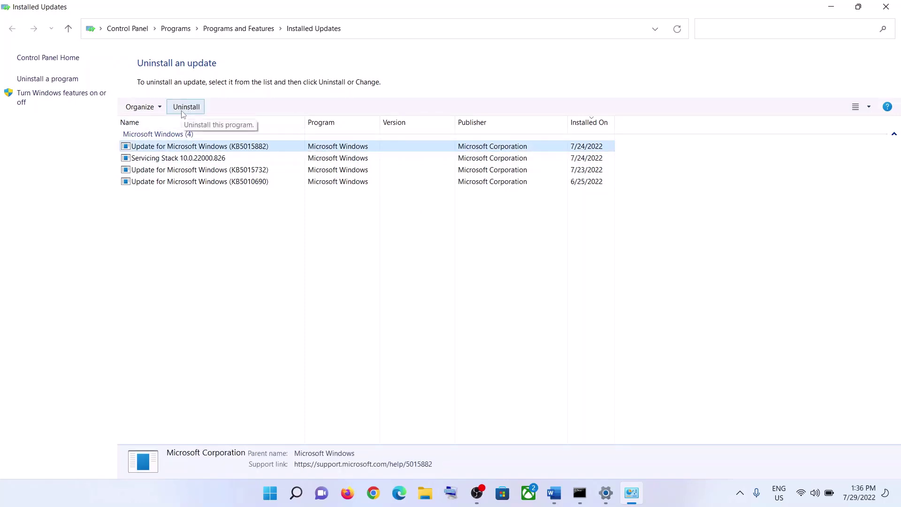
pyautogui.rightClick(224, 147)
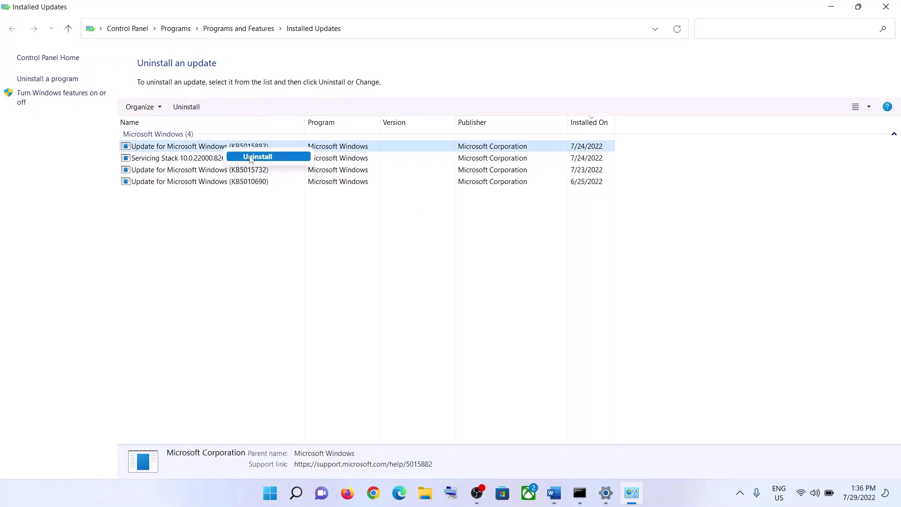
pyautogui.click(186, 107)
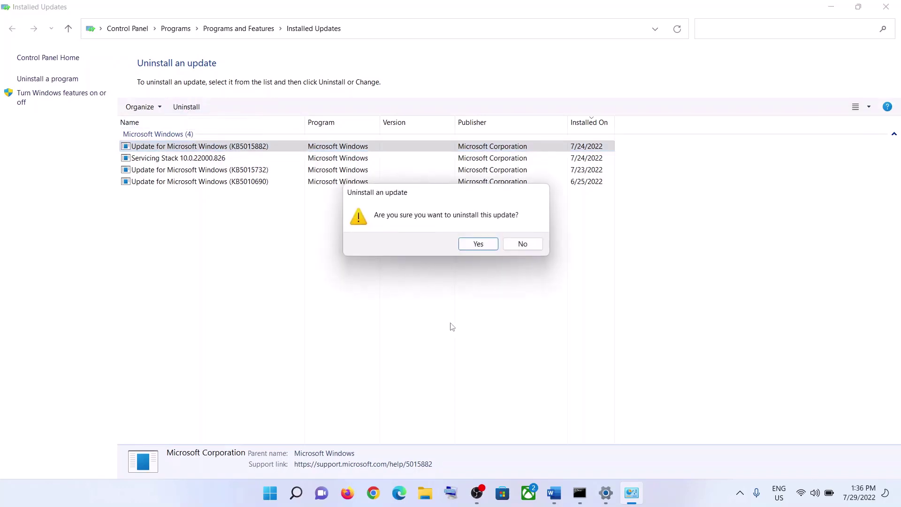
pyautogui.click(480, 244)
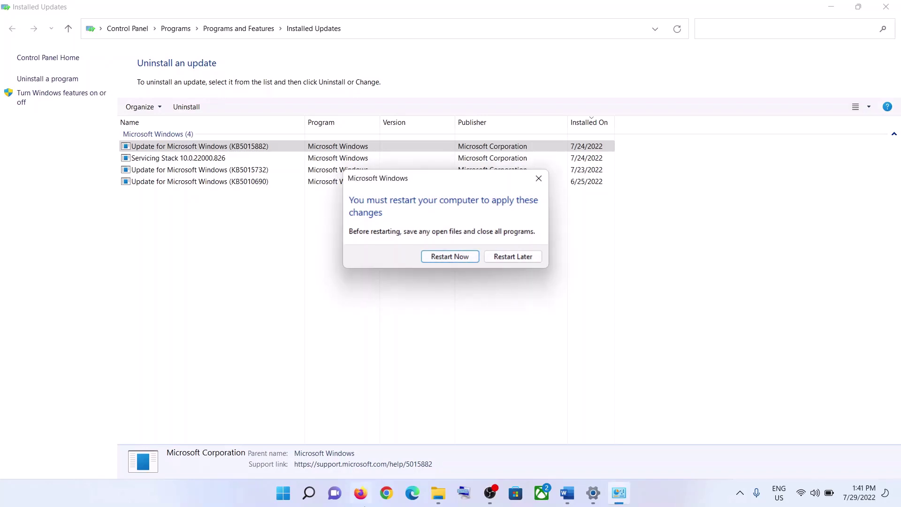
# - Return to the main Windows Update page in Settings and pause updates for 2 weeks
pyautogui.click(283, 493)
pyautogui.click(420, 209)
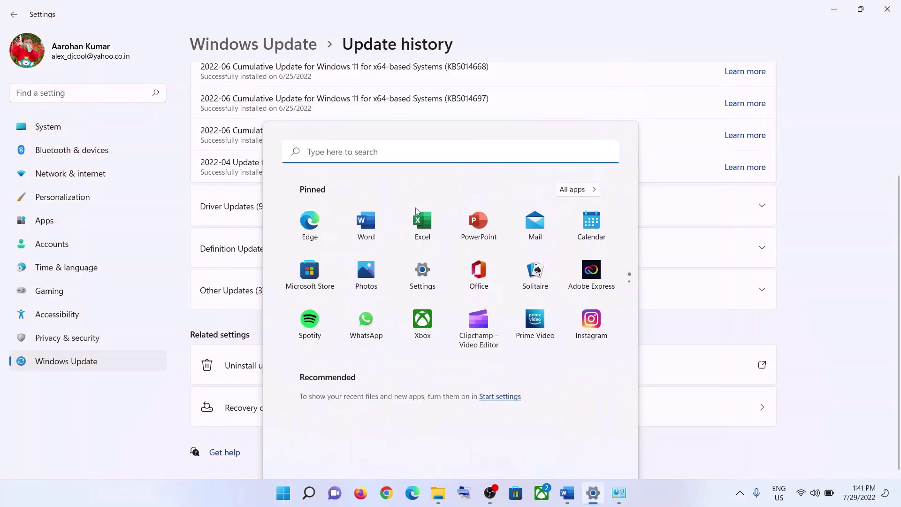
pyautogui.click(143, 363)
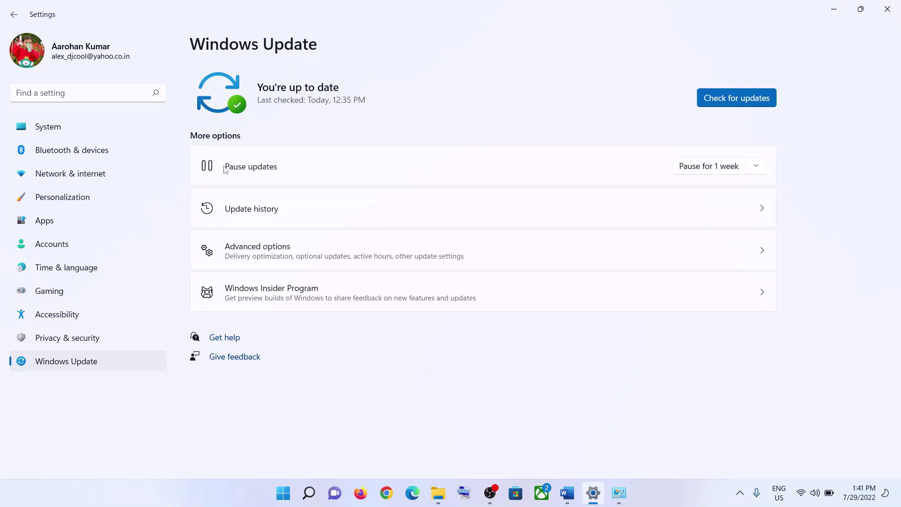
pyautogui.click(755, 168)
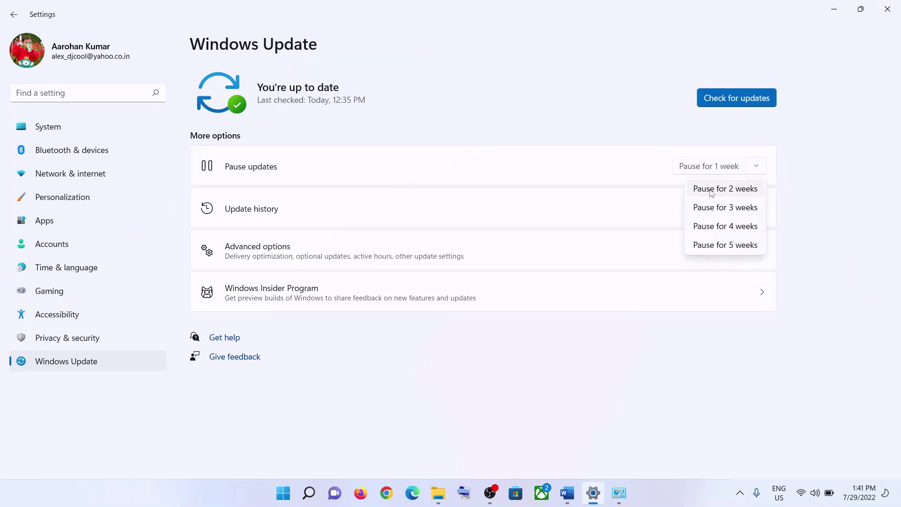
pyautogui.click(733, 189)
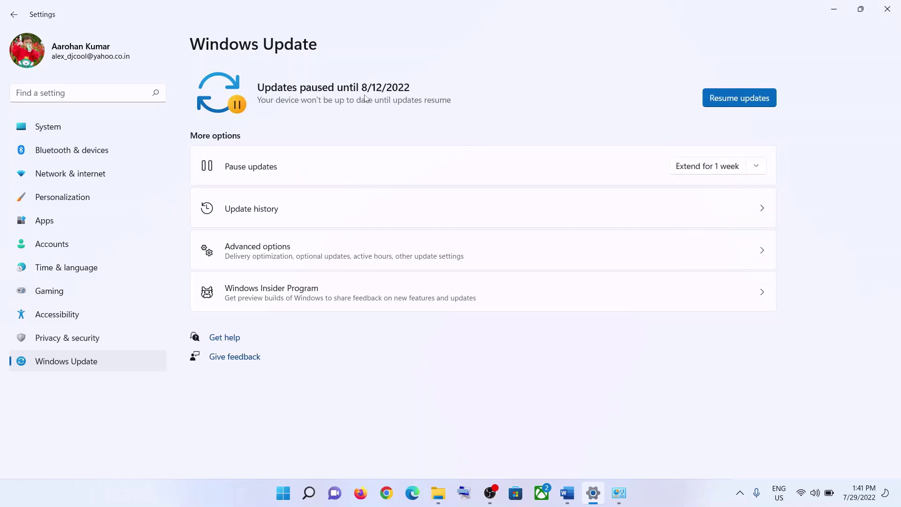
# - Switch to the Word document and highlight "Update Windows Using Media creation tool" under Step 4
pyautogui.click(575, 492)
pyautogui.scroll(-5, 269, 222)
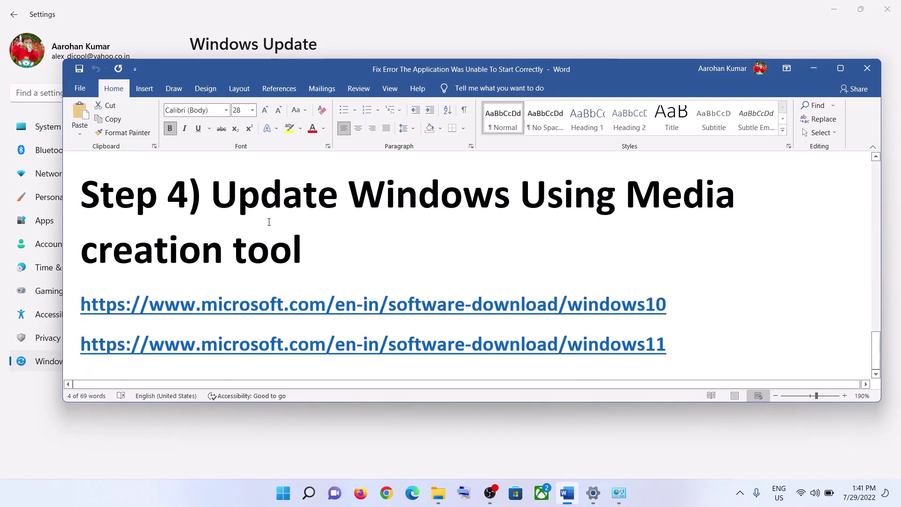
pyautogui.moveTo(227, 196); pyautogui.dragTo(630, 245)
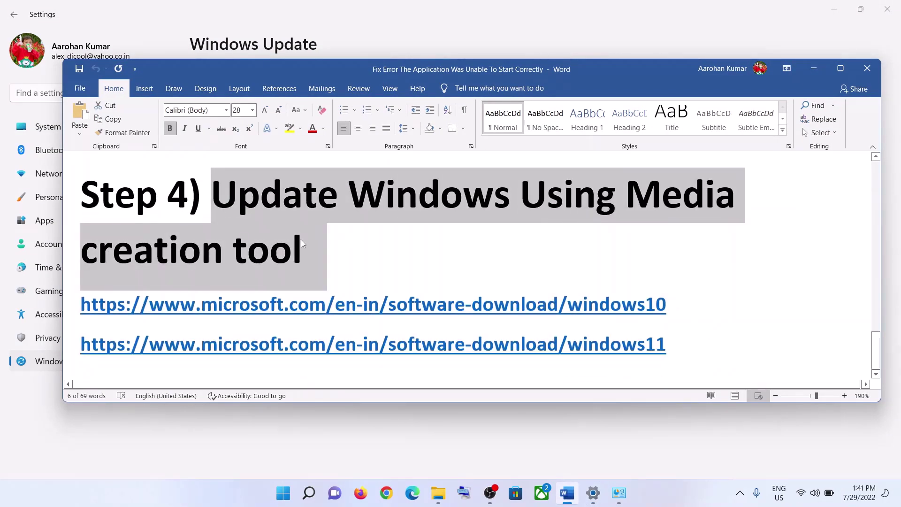
pyautogui.click(364, 256)
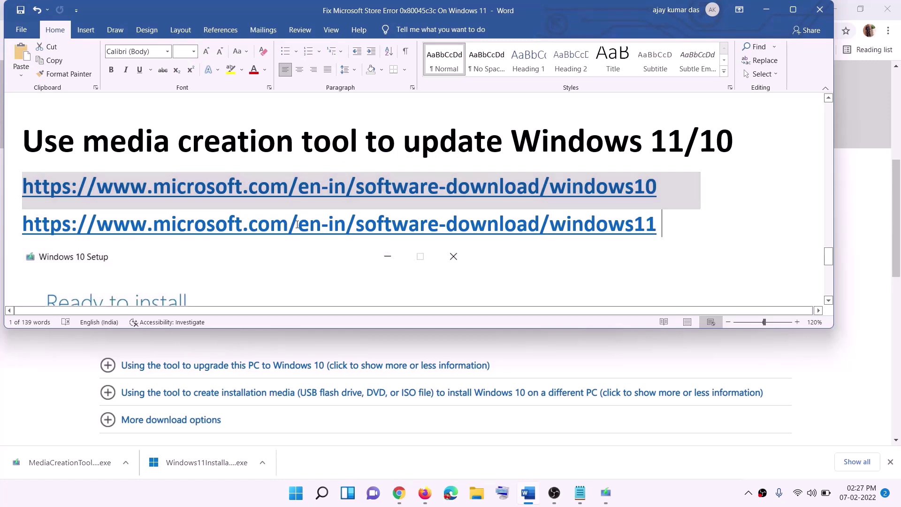
# - Select the Windows 11 download link, minimize Word, and highlight the media creation tool text under Create Windows 10 installation media
pyautogui.tripleClick(661, 225)
pyautogui.click(767, 9)
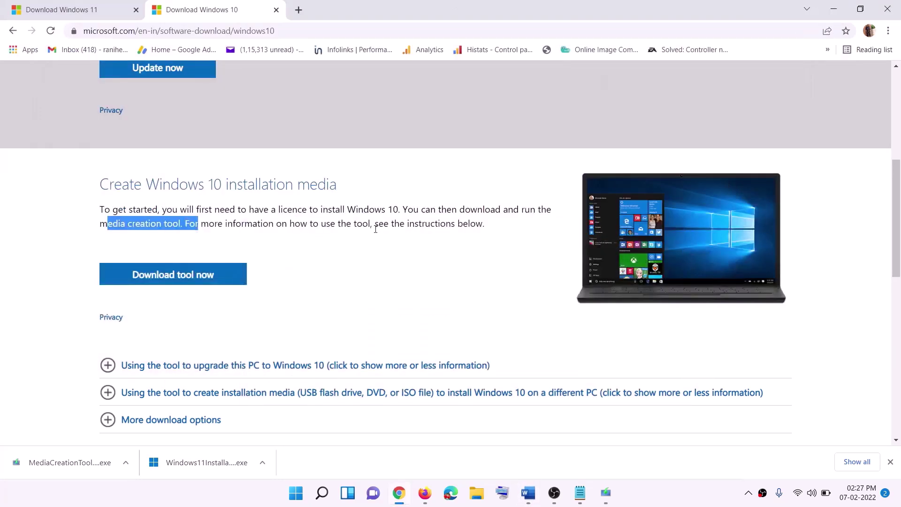
pyautogui.scroll(5, 384, 240)
pyautogui.scroll(-5, 282, 249)
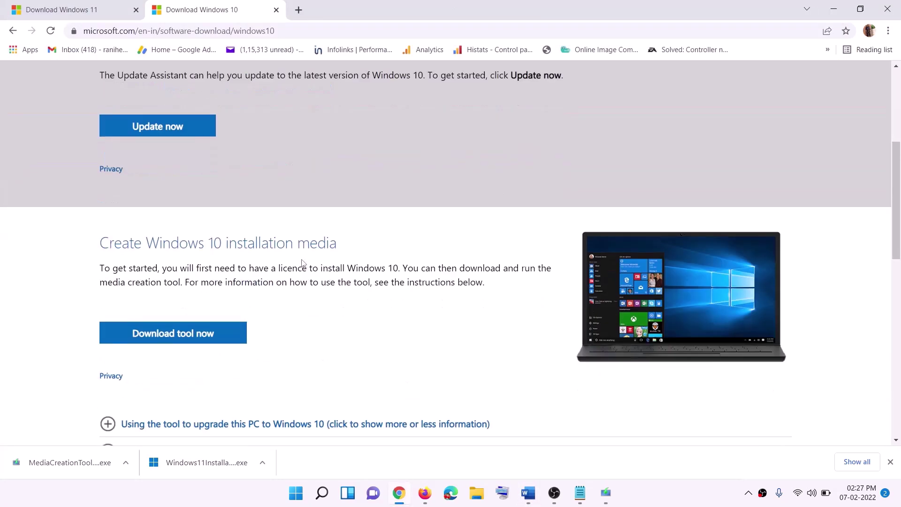
pyautogui.moveTo(107, 282); pyautogui.dragTo(201, 282)
pyautogui.scroll(-2, 298, 262)
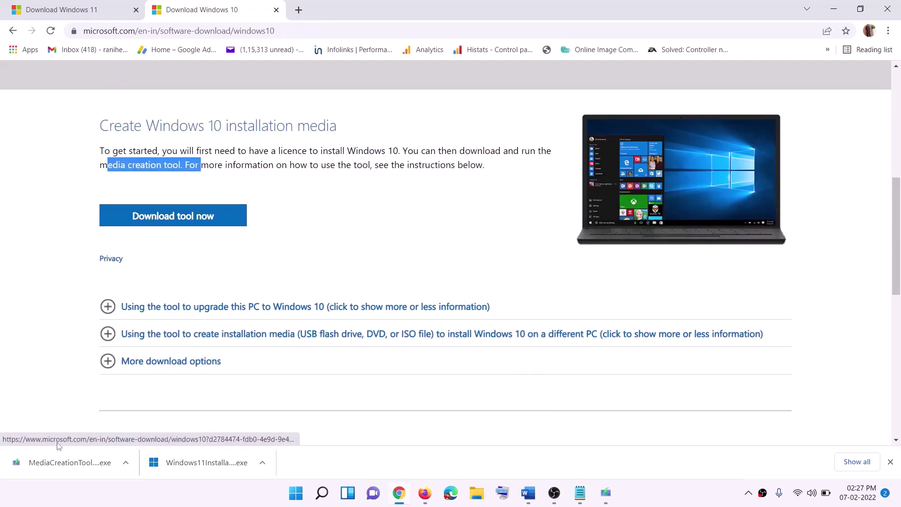
# - Bring up Windows 10 Setup, keep Upgrade this PC now selected and start downloading Windows 10
pyautogui.click(606, 493)
pyautogui.click(586, 382)
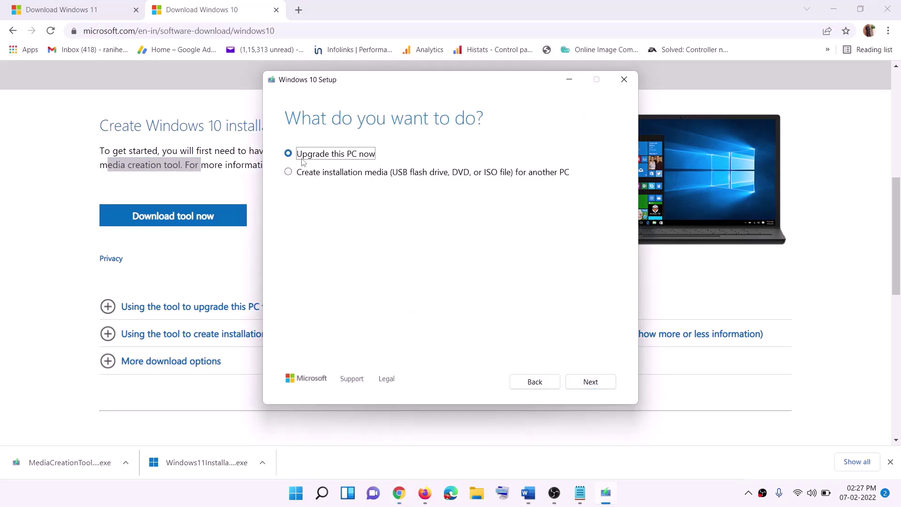
pyautogui.click(591, 382)
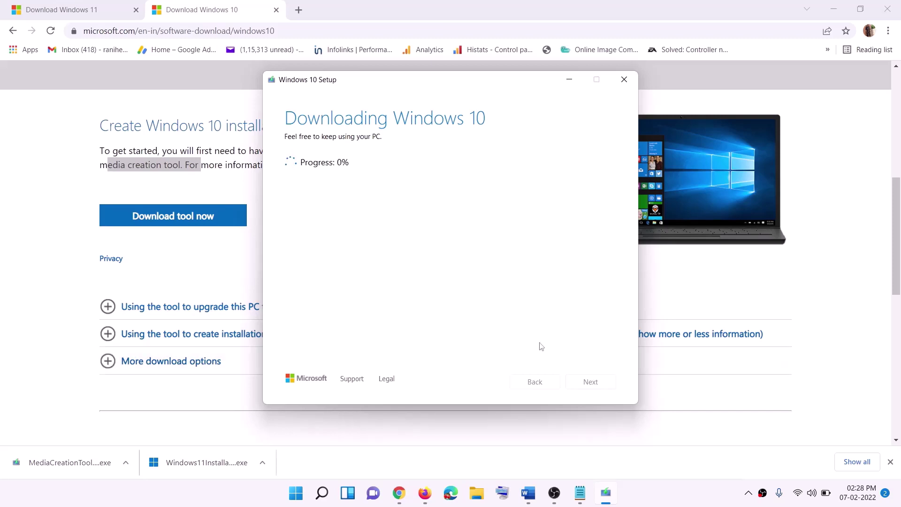
pyautogui.click(666, 503)
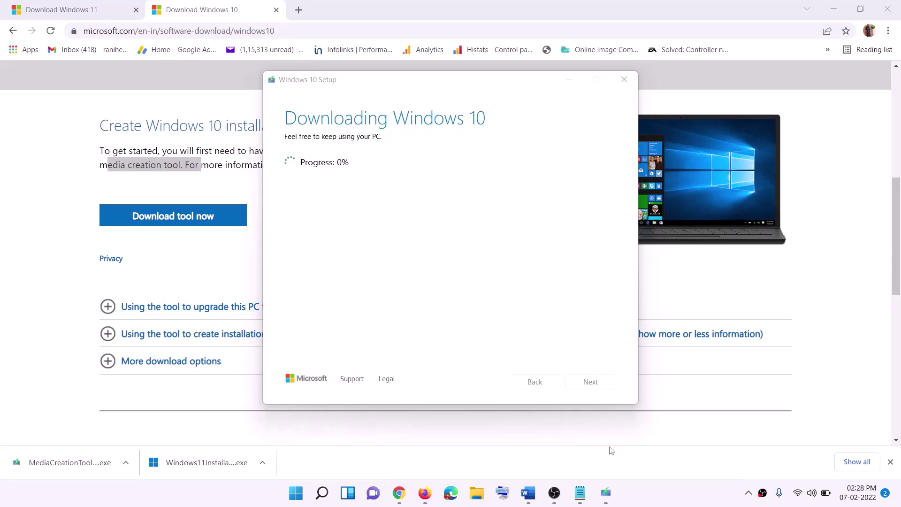
# - Switch to Word, maximize it and examine the Ready to install picture with its Keep personal files and apps option and Install button
pyautogui.click(528, 492)
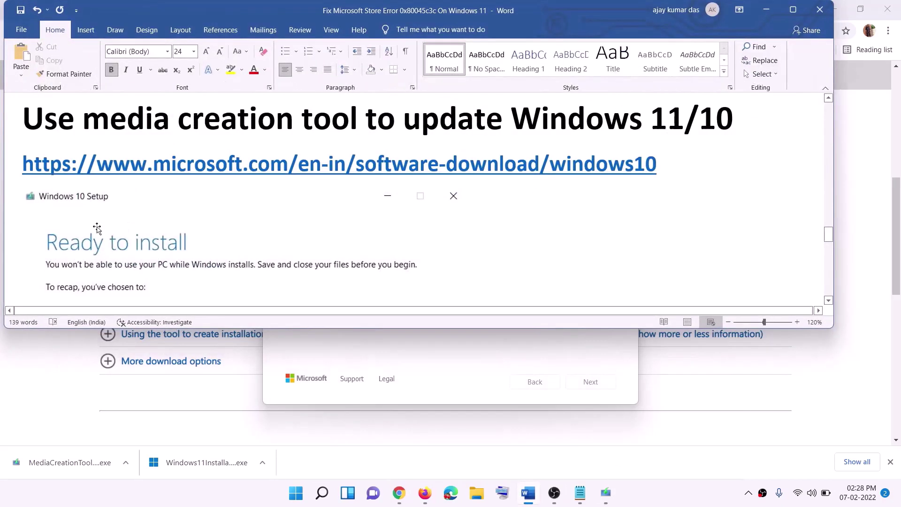
pyautogui.scroll(-1, 101, 229)
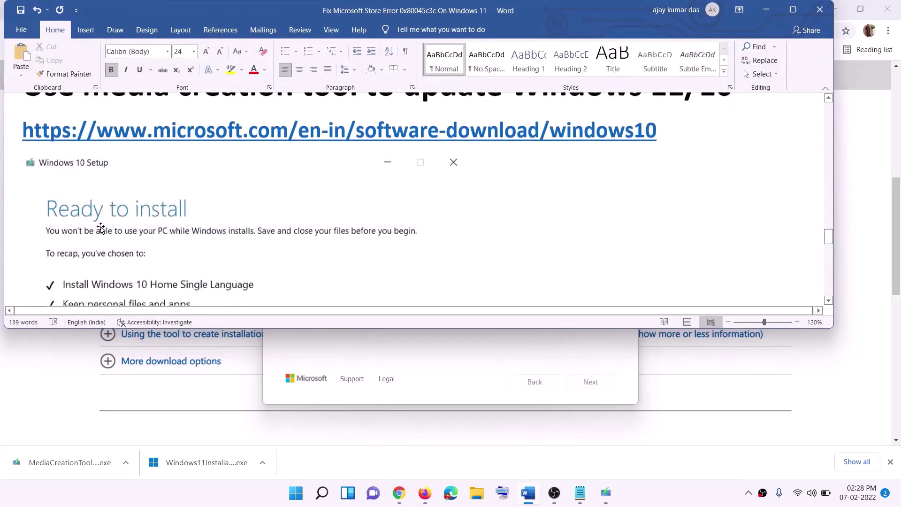
pyautogui.click(794, 10)
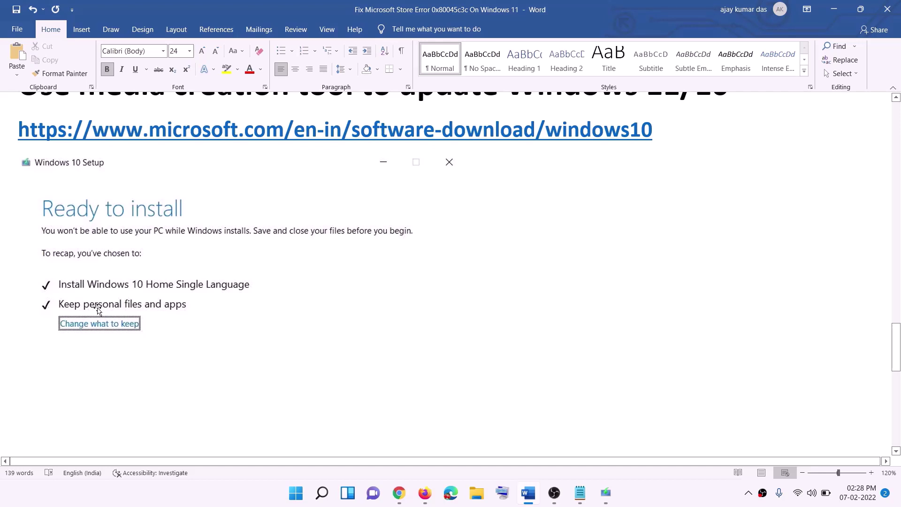
pyautogui.scroll(-1, 463, 327)
pyautogui.scroll(-1, 464, 327)
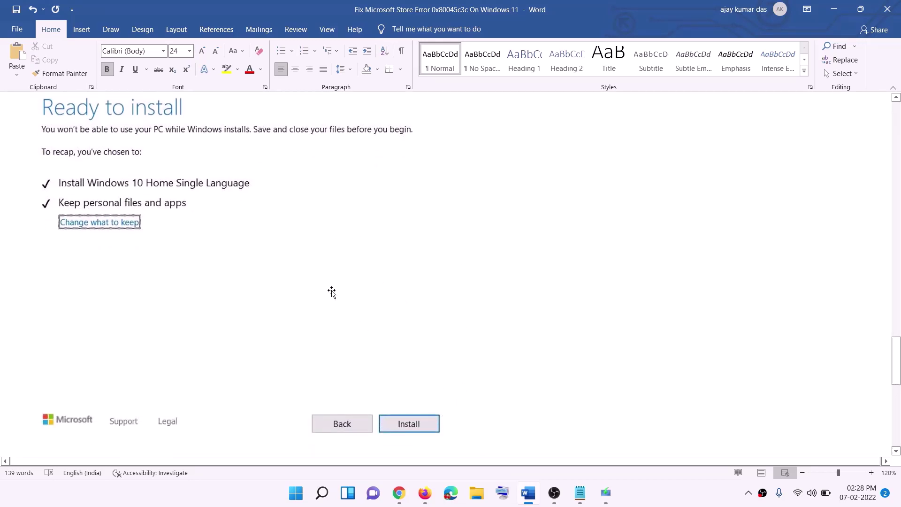
pyautogui.scroll(1, 369, 291)
pyautogui.scroll(1, 369, 291)
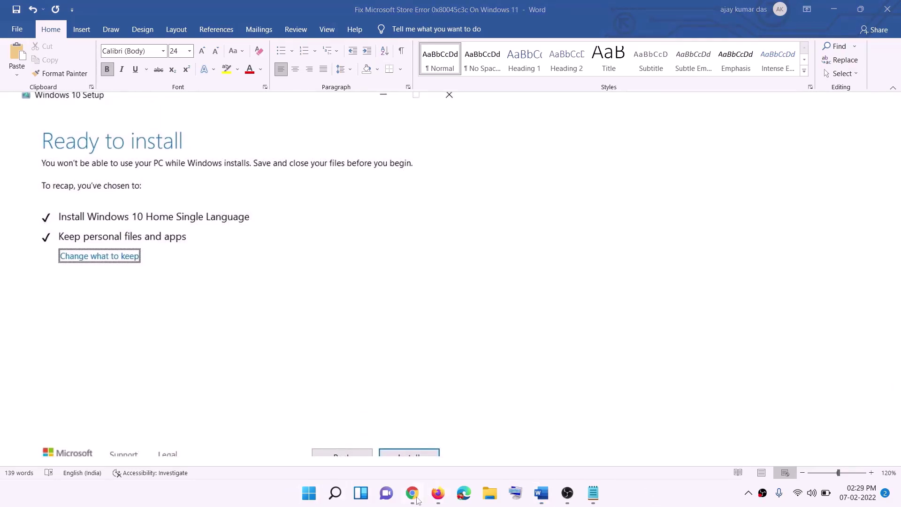
# - Switch to Chrome, download the media creation tool under Create Windows 11 Installation Media and launch the downloaded file
pyautogui.click(413, 494)
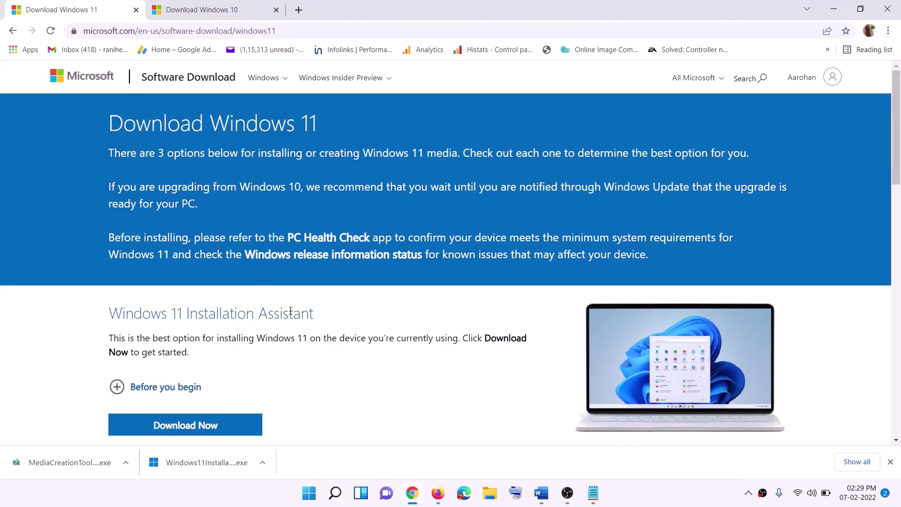
pyautogui.scroll(-5, 183, 289)
pyautogui.moveTo(169, 279); pyautogui.dragTo(260, 279)
pyautogui.click(179, 357)
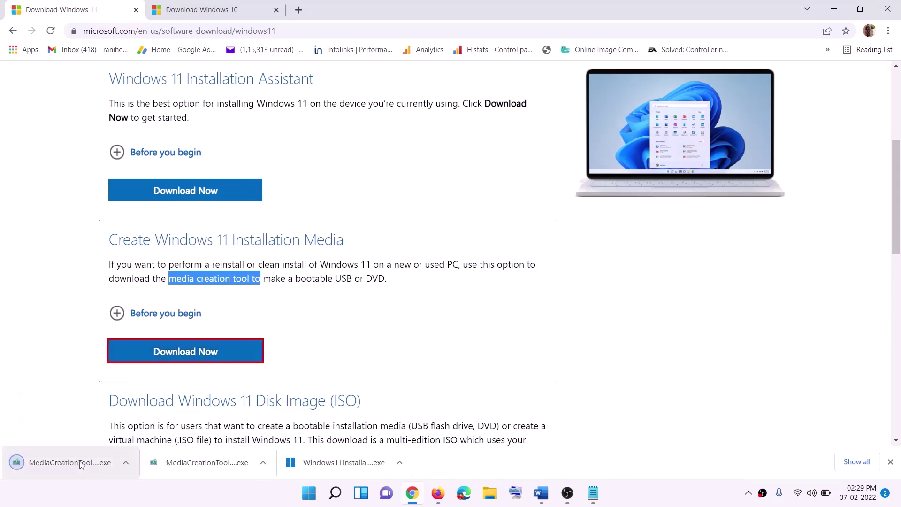
pyautogui.click(62, 466)
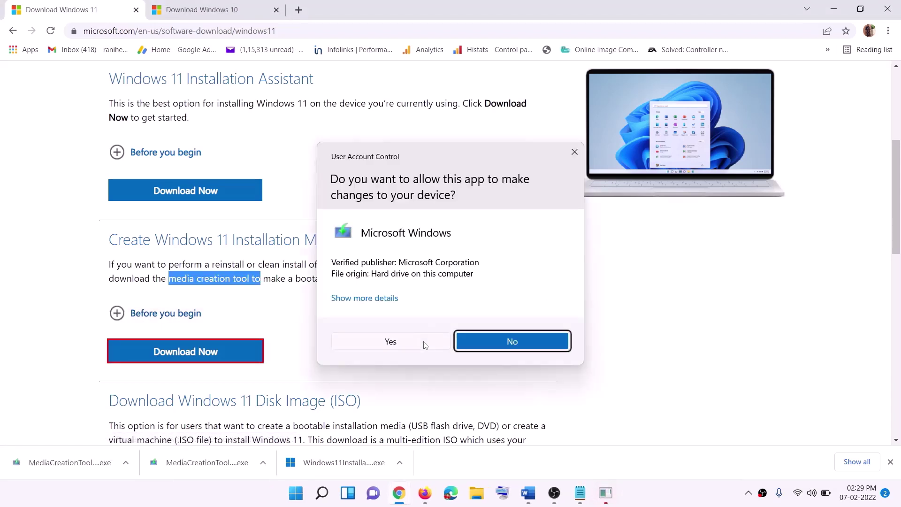
# - Allow the media creation tool to make changes, accept its license terms and keep the recommended language and edition
pyautogui.click(399, 345)
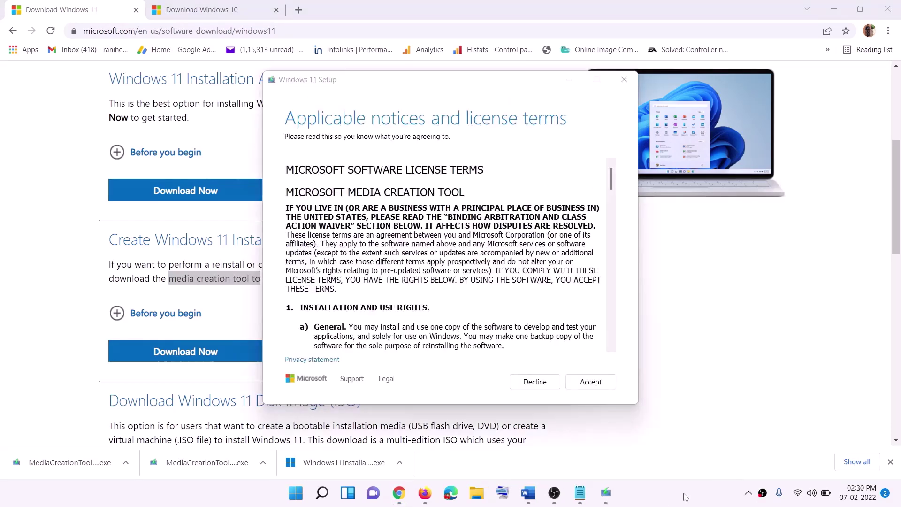
pyautogui.click(580, 382)
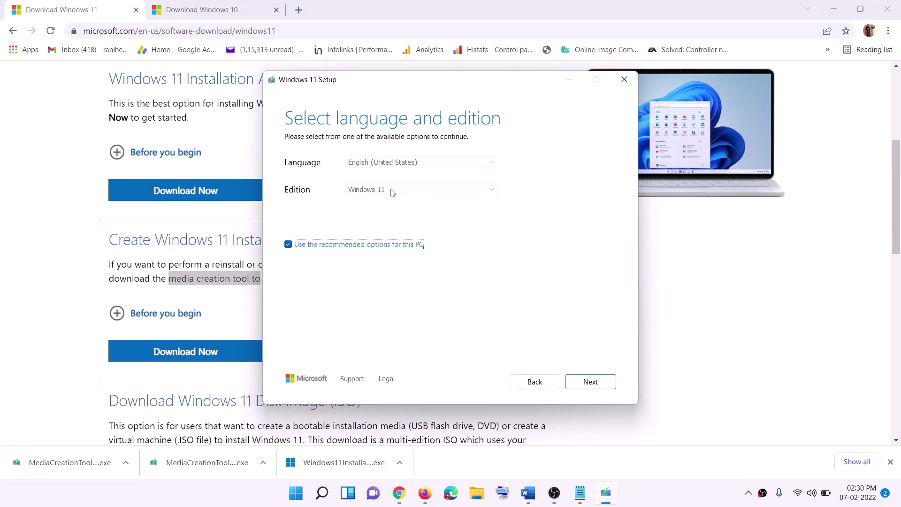
pyautogui.click(584, 384)
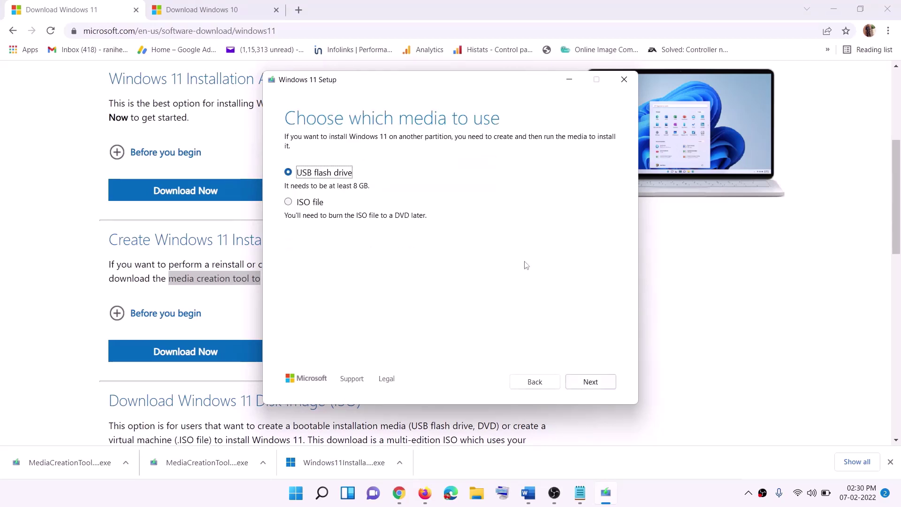
# - Choose ISO file as the installation media and select the Desktop as its save location
pyautogui.click(300, 203)
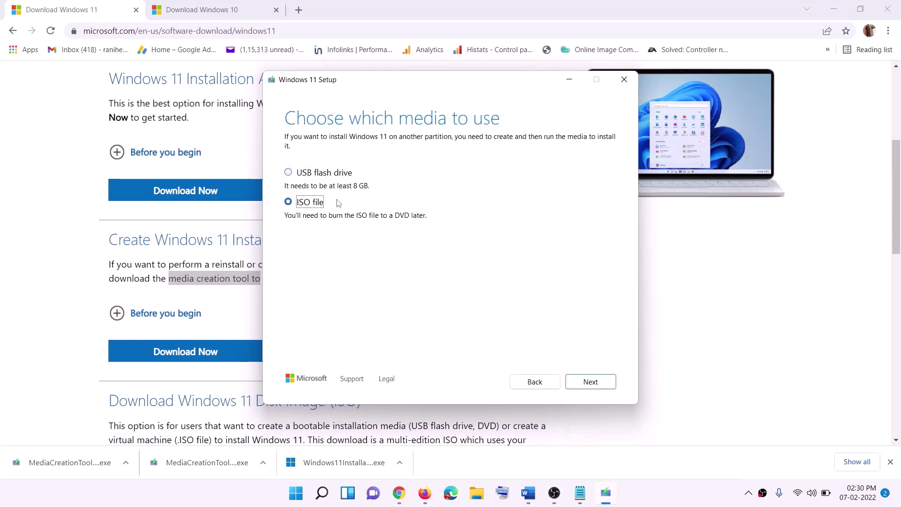
pyautogui.click(590, 381)
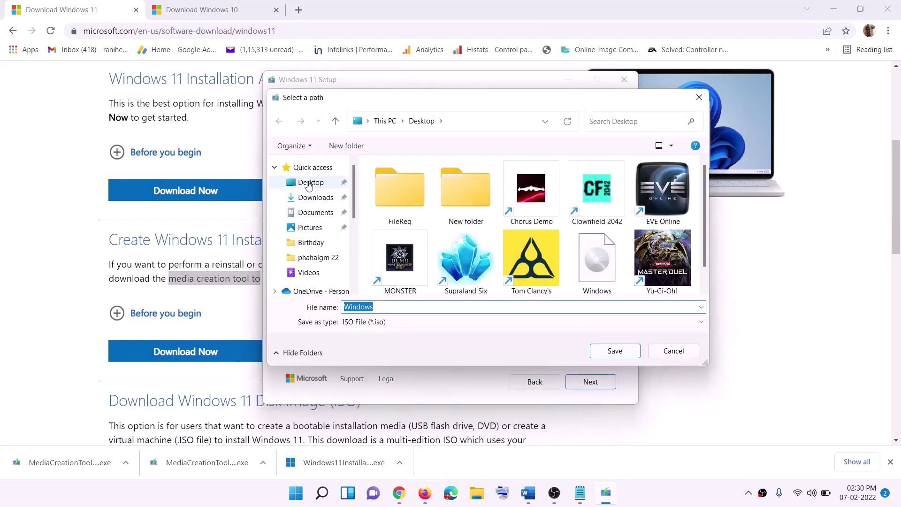
pyautogui.click(308, 184)
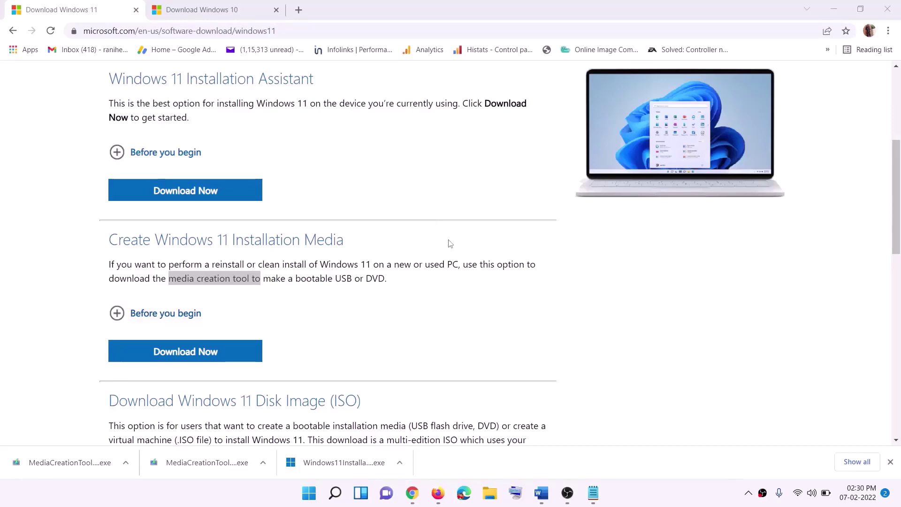
# - Show the desktop, move the Windows ISO file just above the Firefox shortcut and mount it
pyautogui.press('super+d')
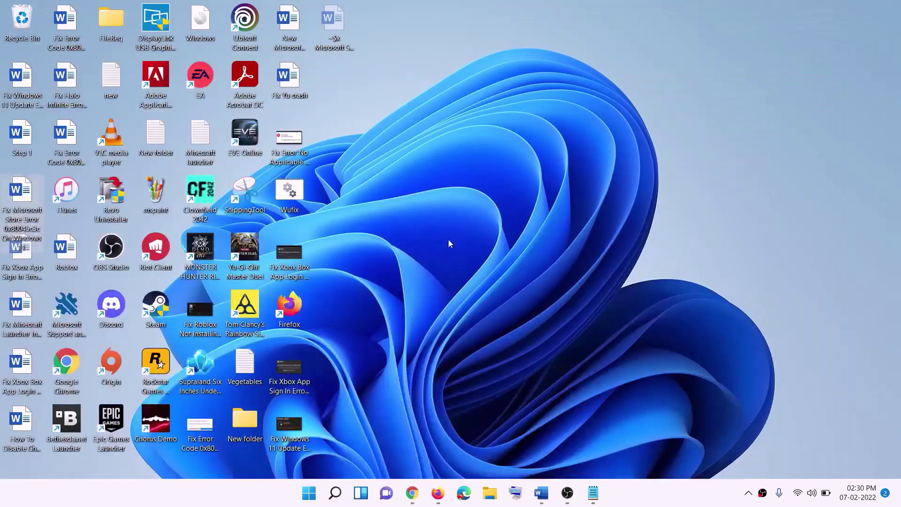
pyautogui.moveTo(221, 27); pyautogui.dragTo(359, 288)
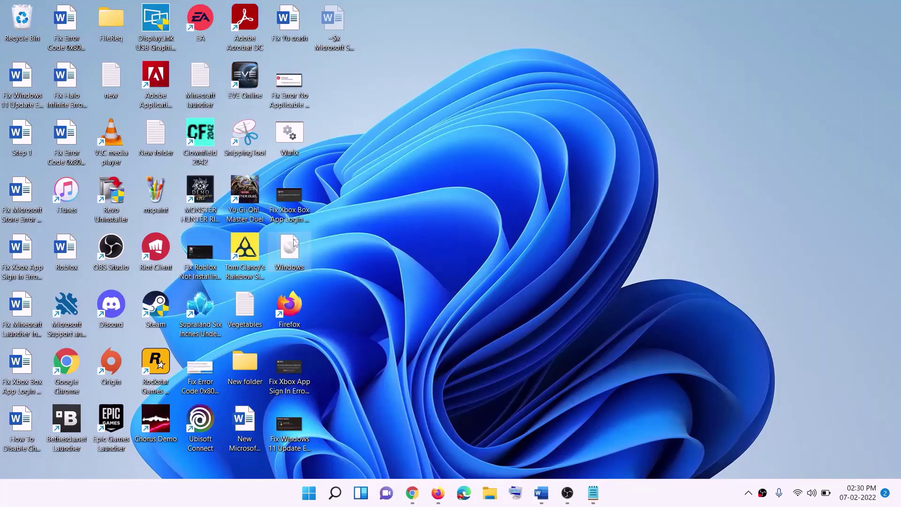
pyautogui.doubleClick(291, 254)
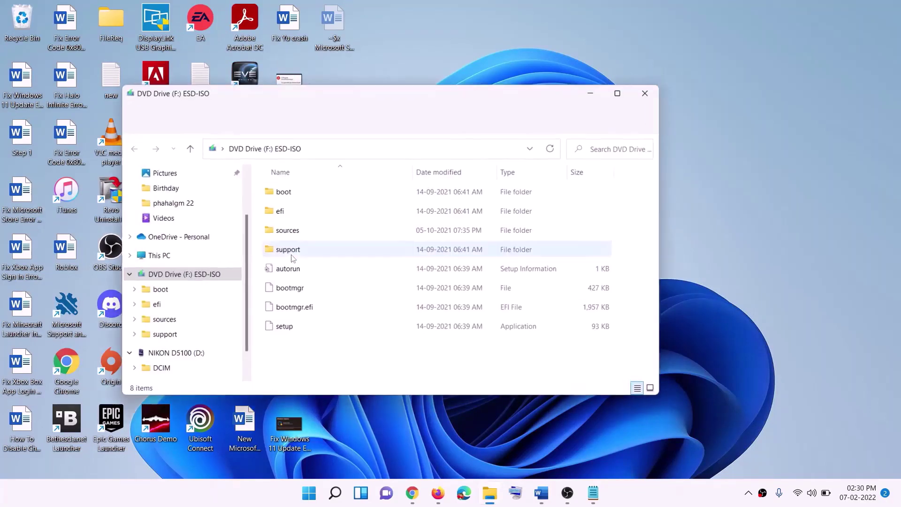
# - Run setup from the mounted ESD-ISO drive with permission to make changes and continue past the Install Windows 11 page
pyautogui.click(284, 328)
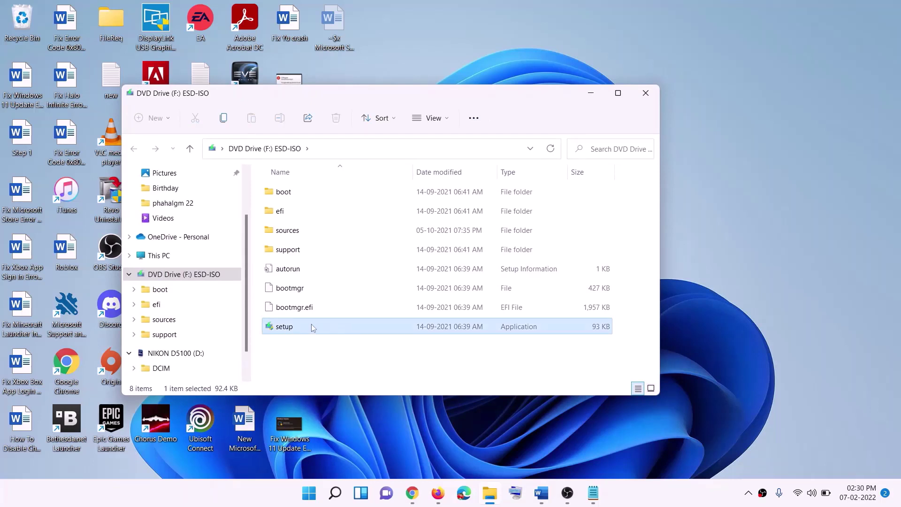
pyautogui.doubleClick(307, 326)
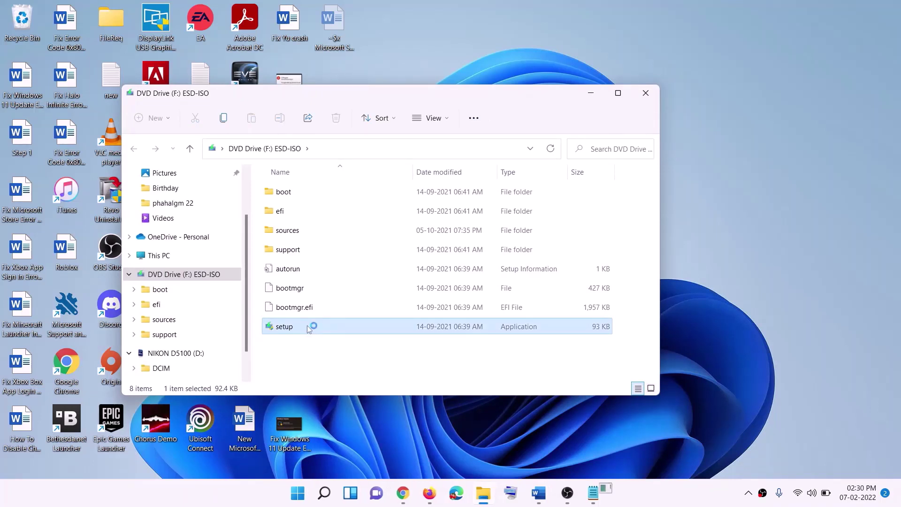
pyautogui.click(402, 368)
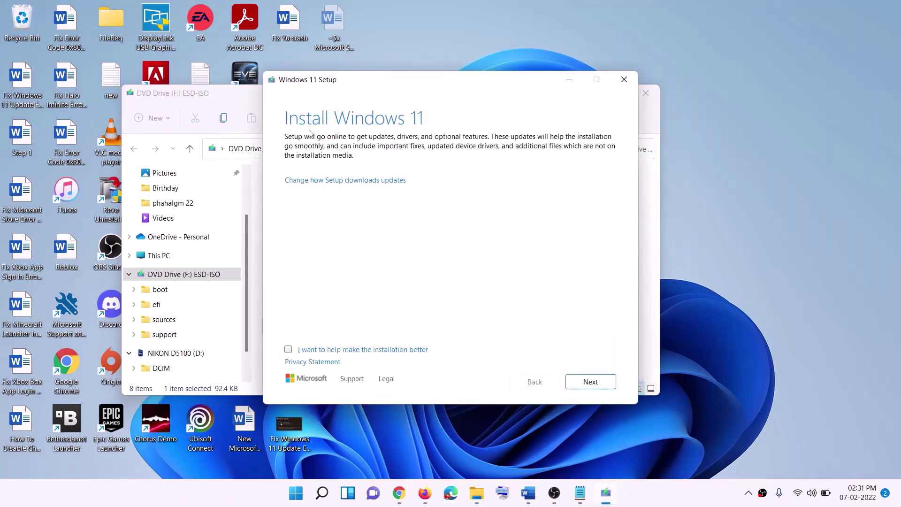
pyautogui.click(592, 382)
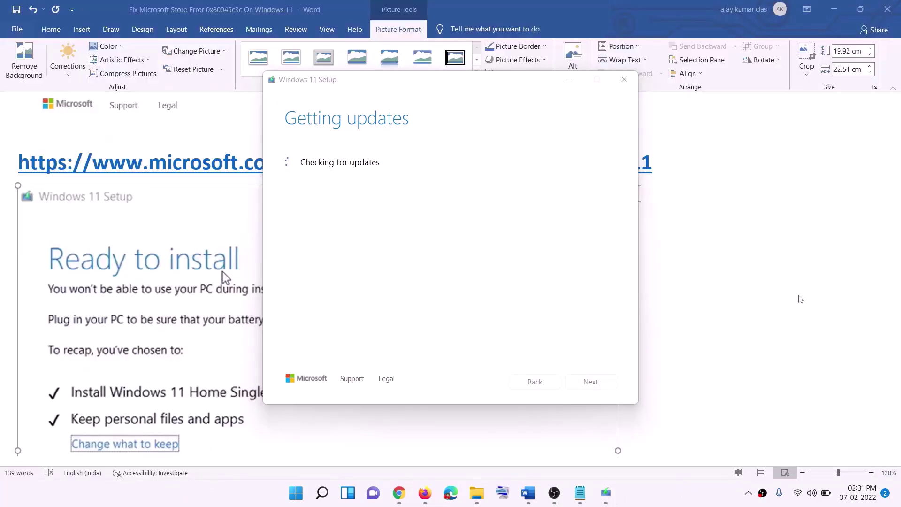
# - In Word, examine the Windows 11 Ready to install picture, including its Keep personal files and apps option and Install button
pyautogui.scroll(-3, 225, 213)
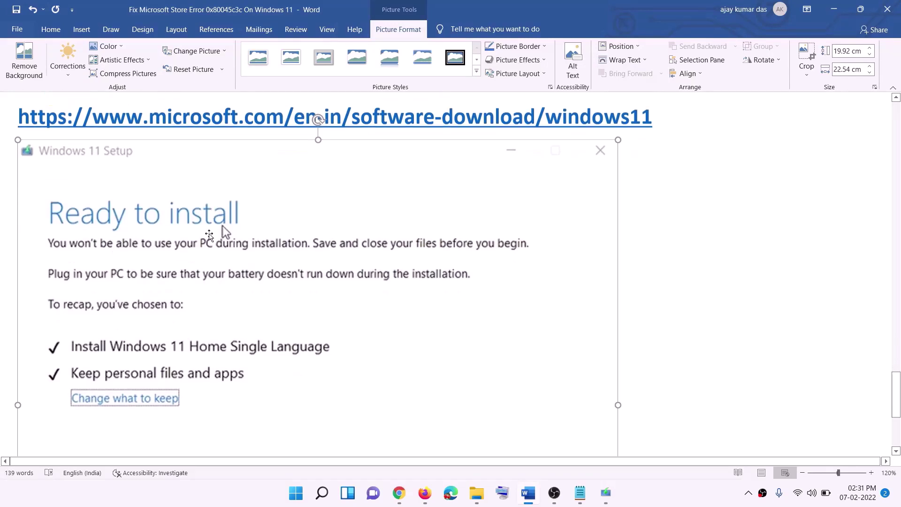
pyautogui.scroll(-1, 82, 174)
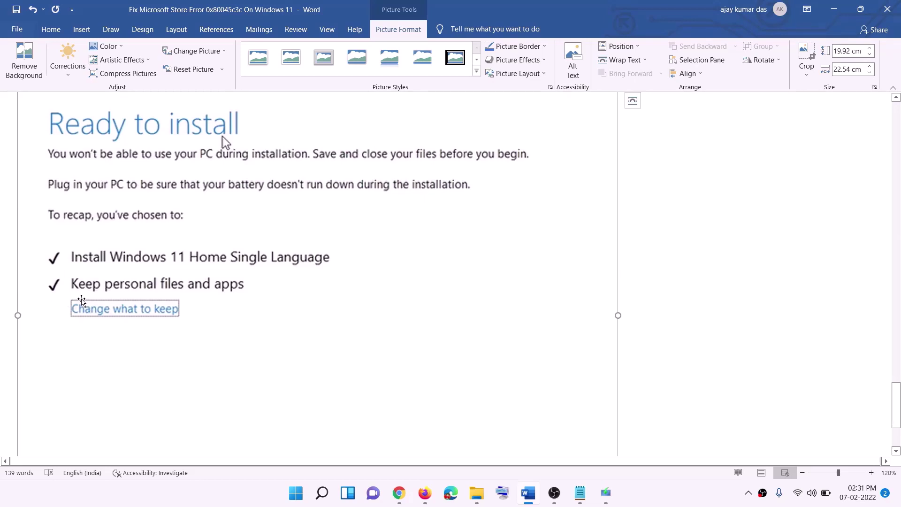
pyautogui.scroll(-3, 297, 293)
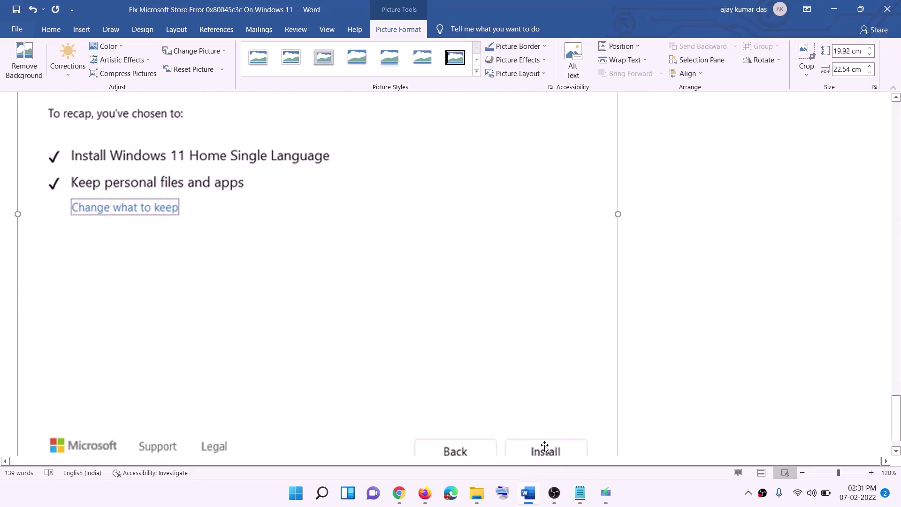
pyautogui.scroll(4, 479, 350)
pyautogui.scroll(2, 479, 351)
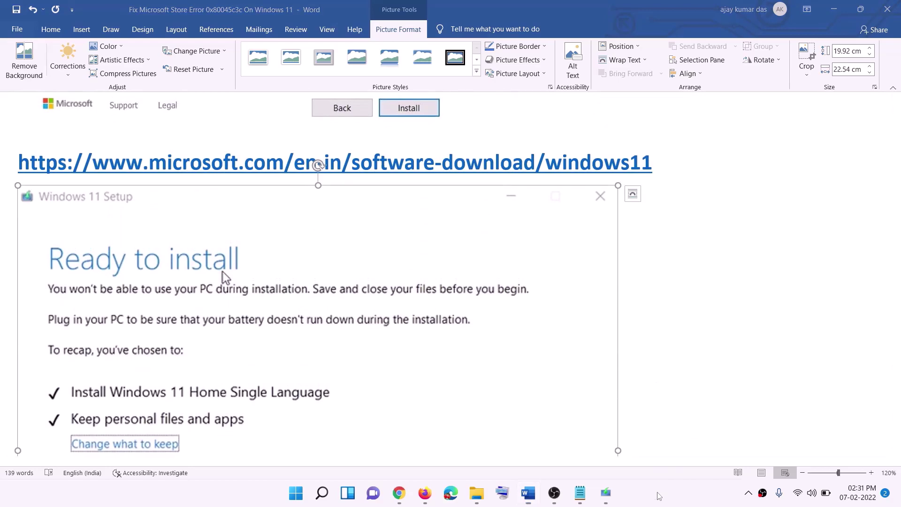